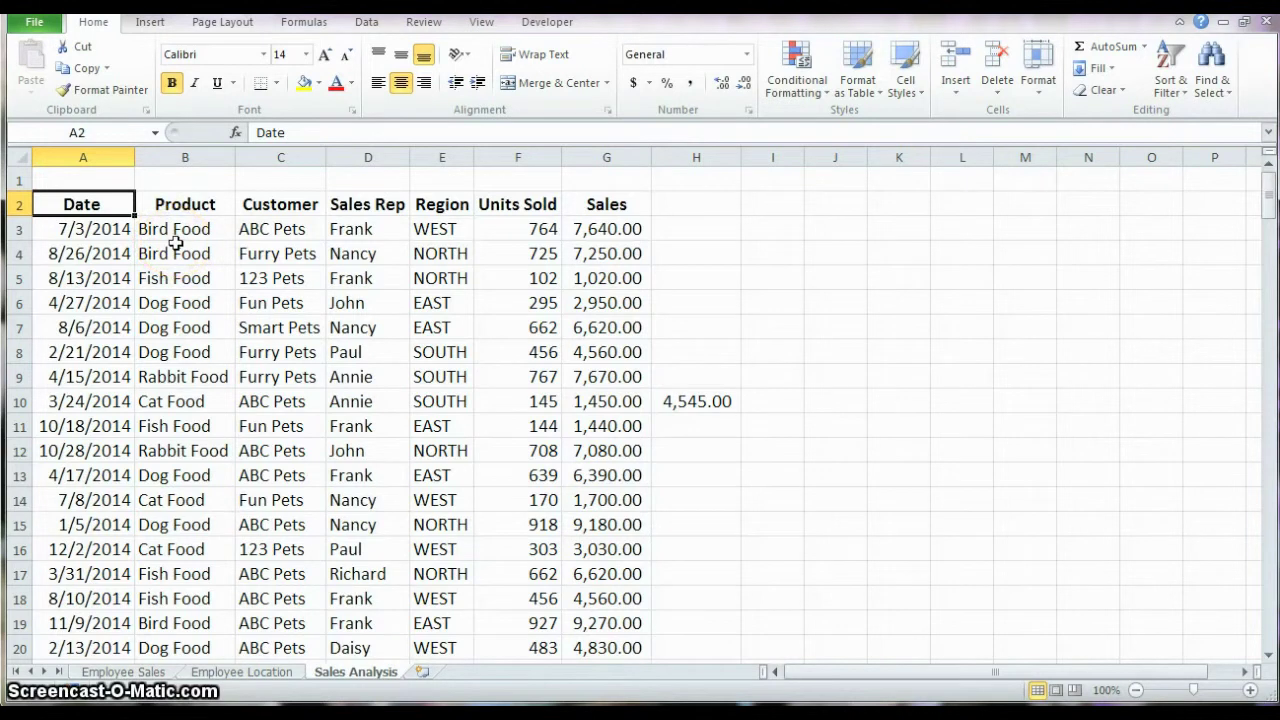
Clear the stray value in cell H10 beside the sales data on the Sales Analysis sheet
left_click_drag(117, 203, 637, 208)
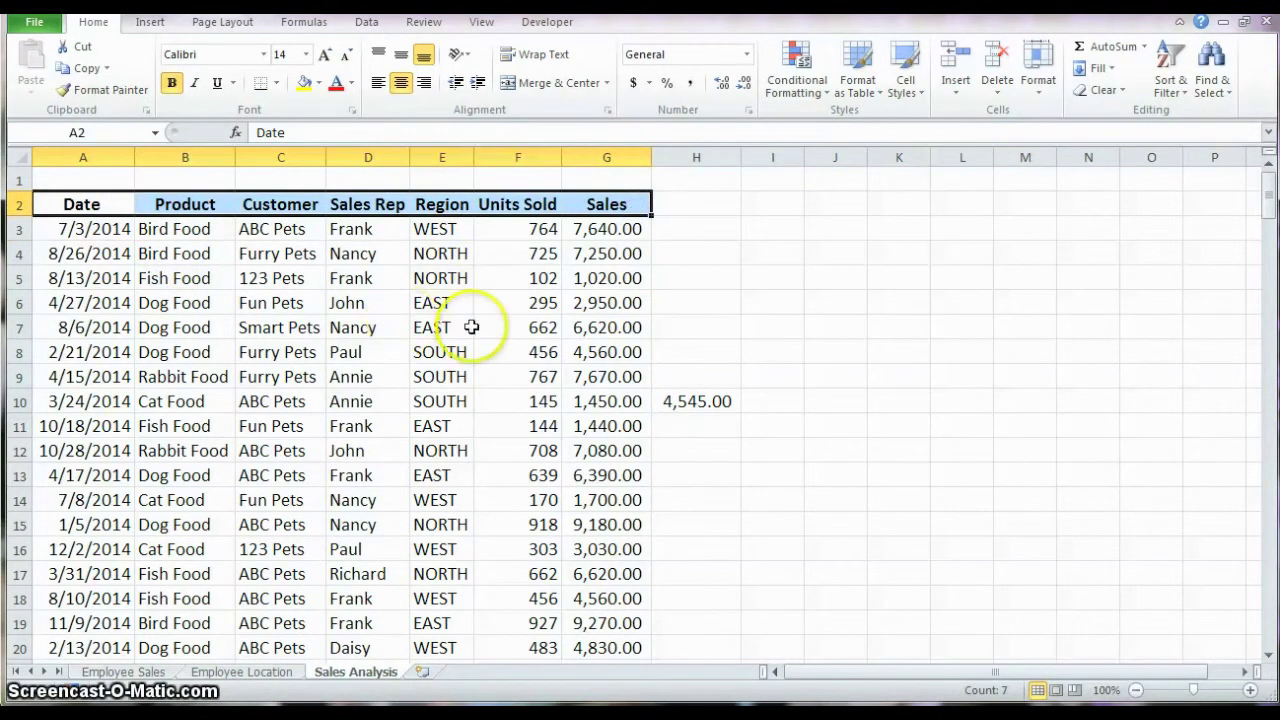
scroll(472, 327, "down", 7)
scroll(475, 330, "up", 7)
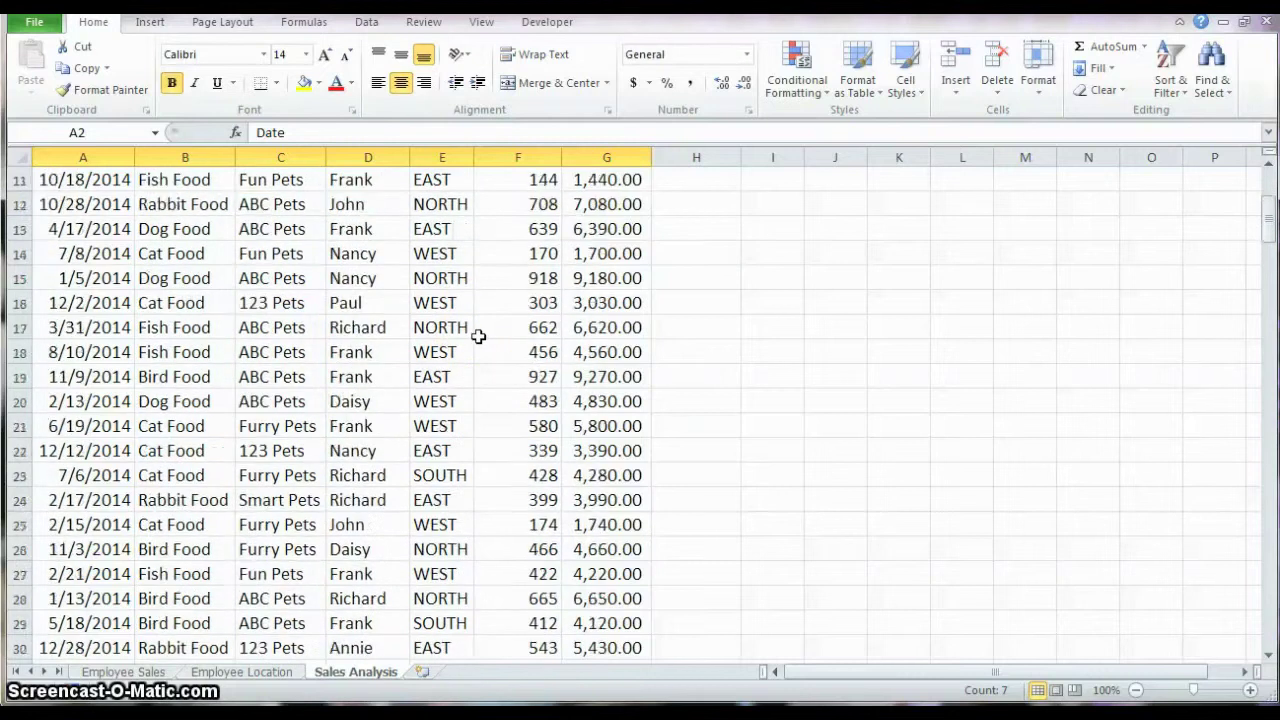
left_click(694, 206)
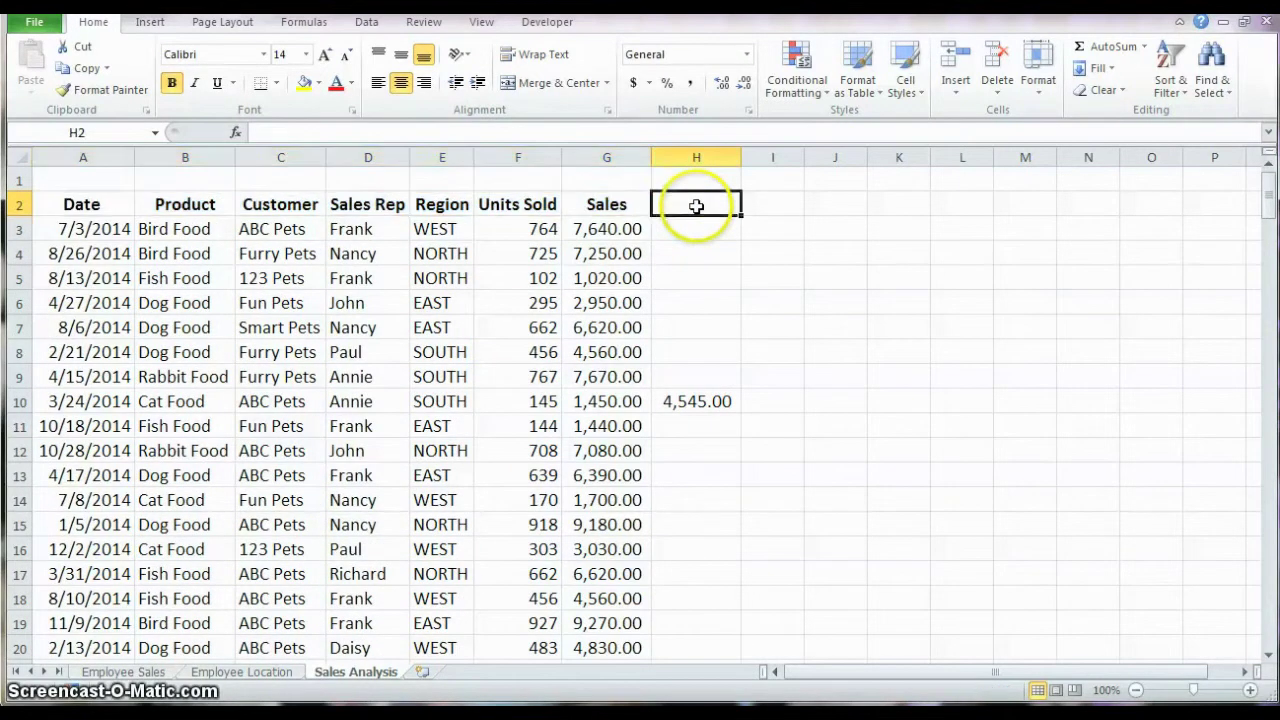
left_click_drag(698, 256, 709, 549)
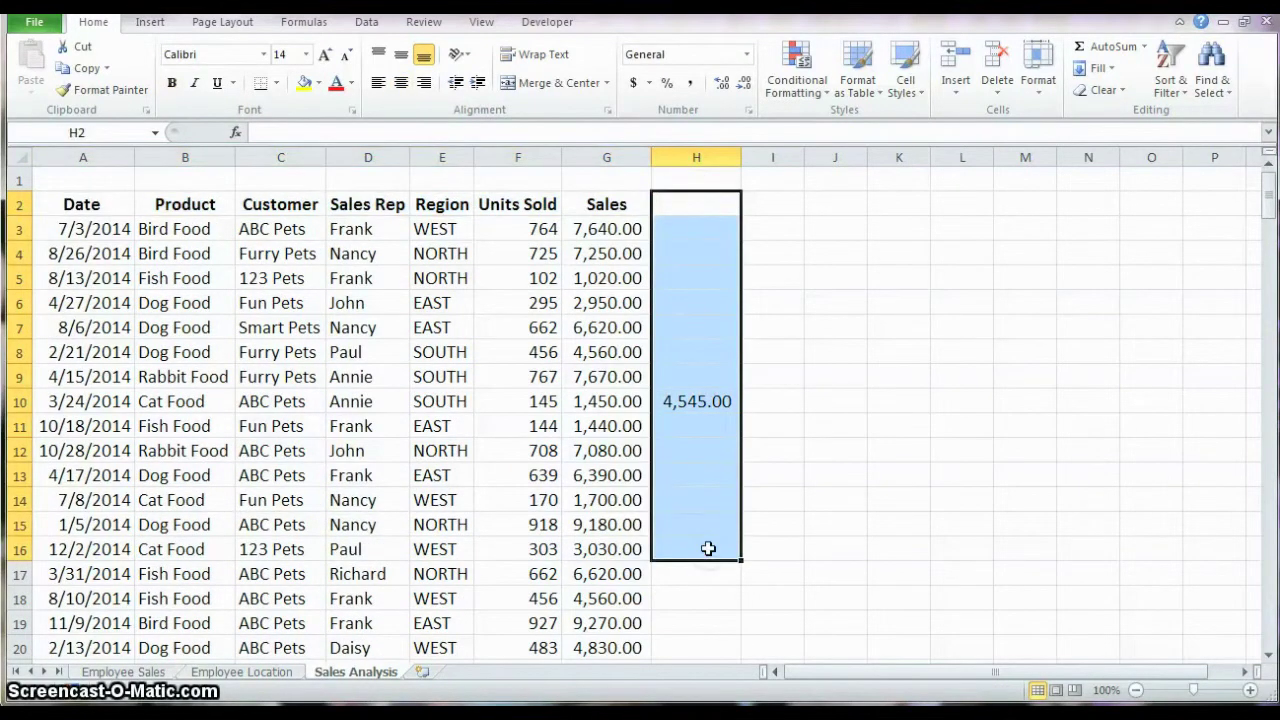
left_click(697, 401)
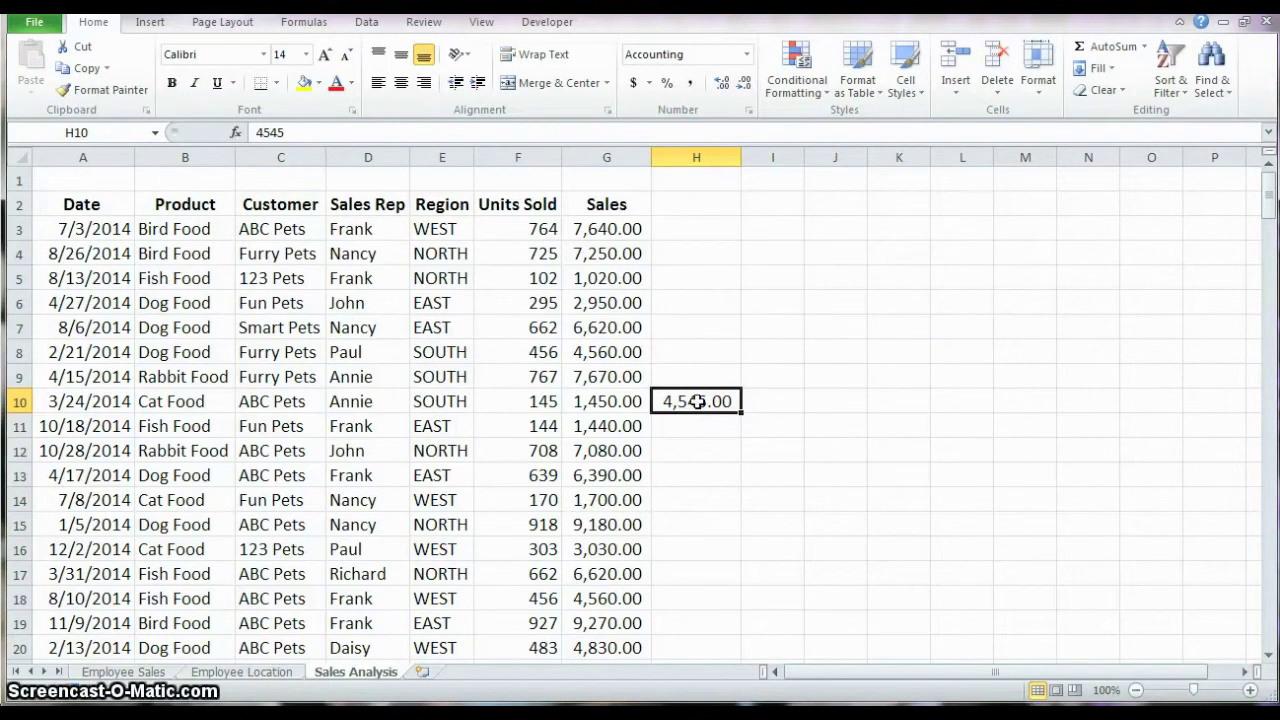
key("Delete")
Create a PivotTable on a new worksheet from the Sales Analysis data range A2:G199
left_click(415, 383)
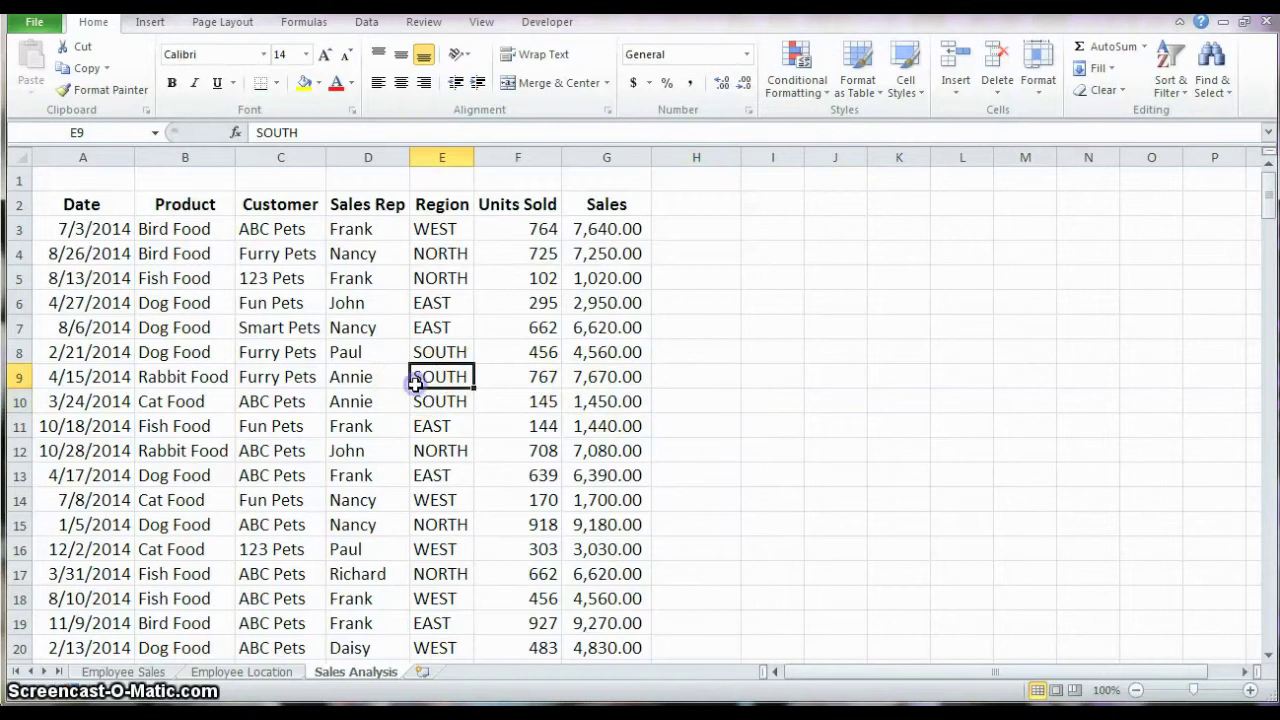
left_click(158, 24)
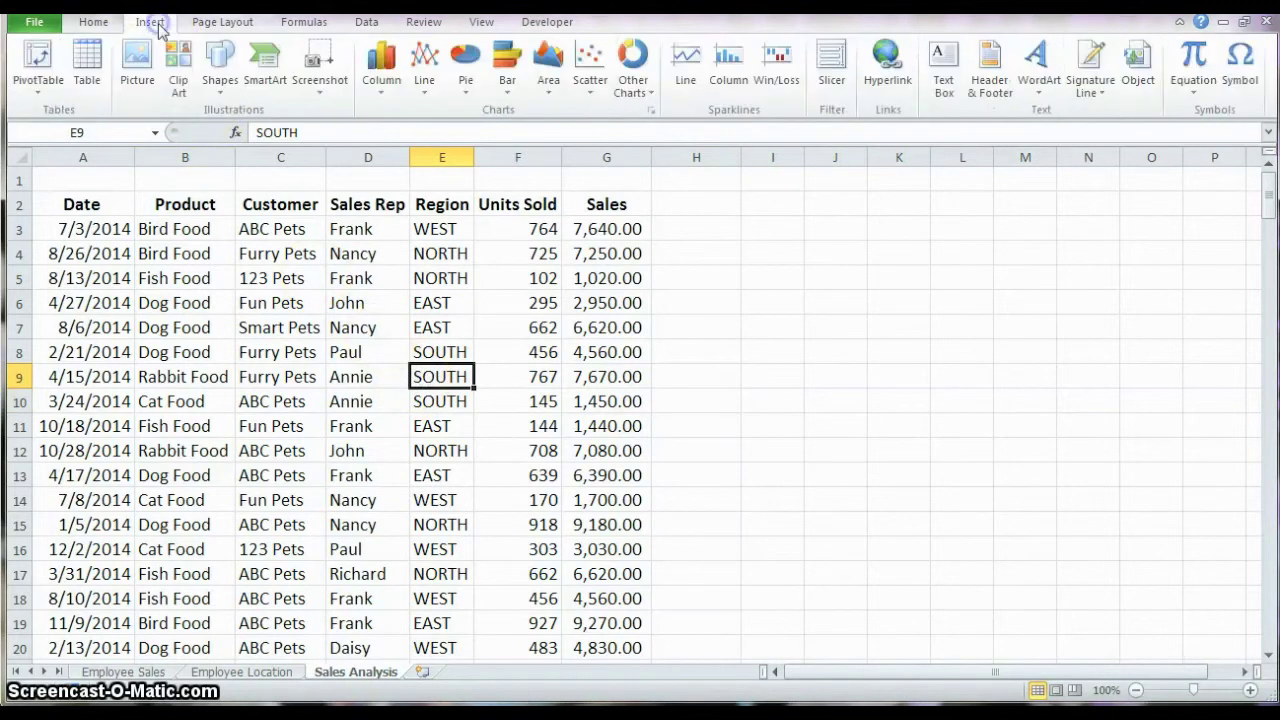
left_click(42, 62)
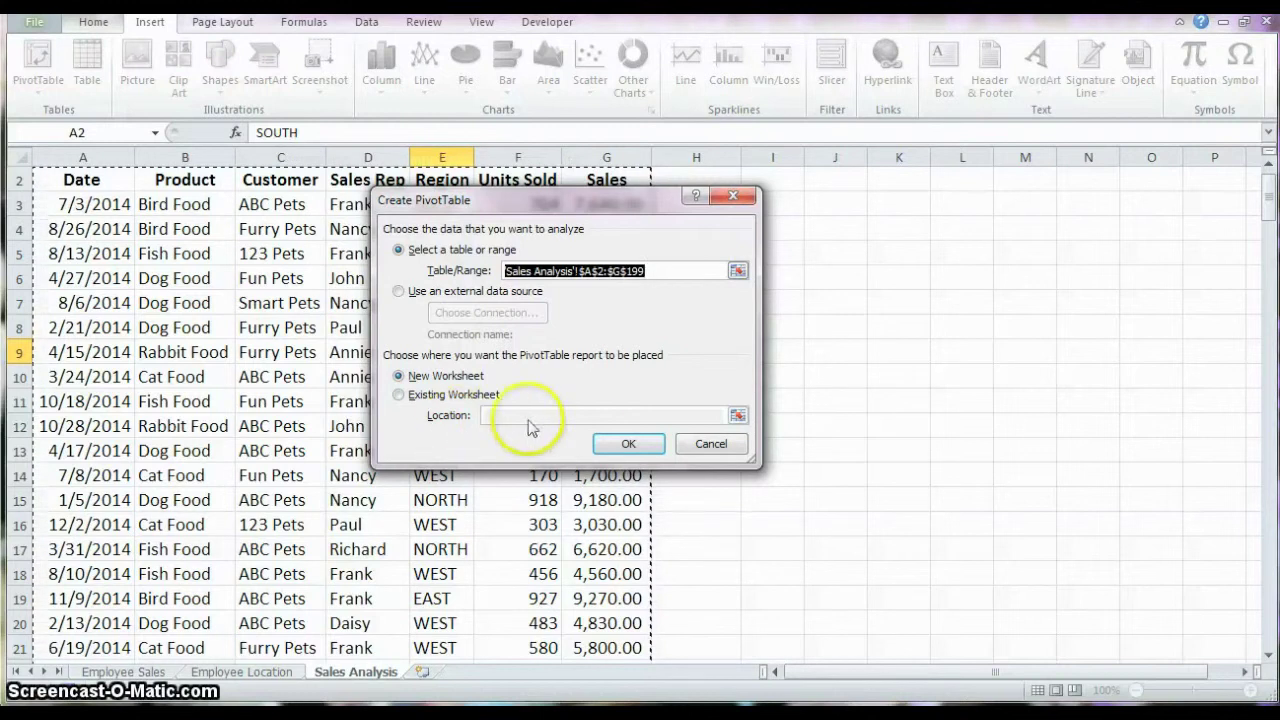
left_click(620, 446)
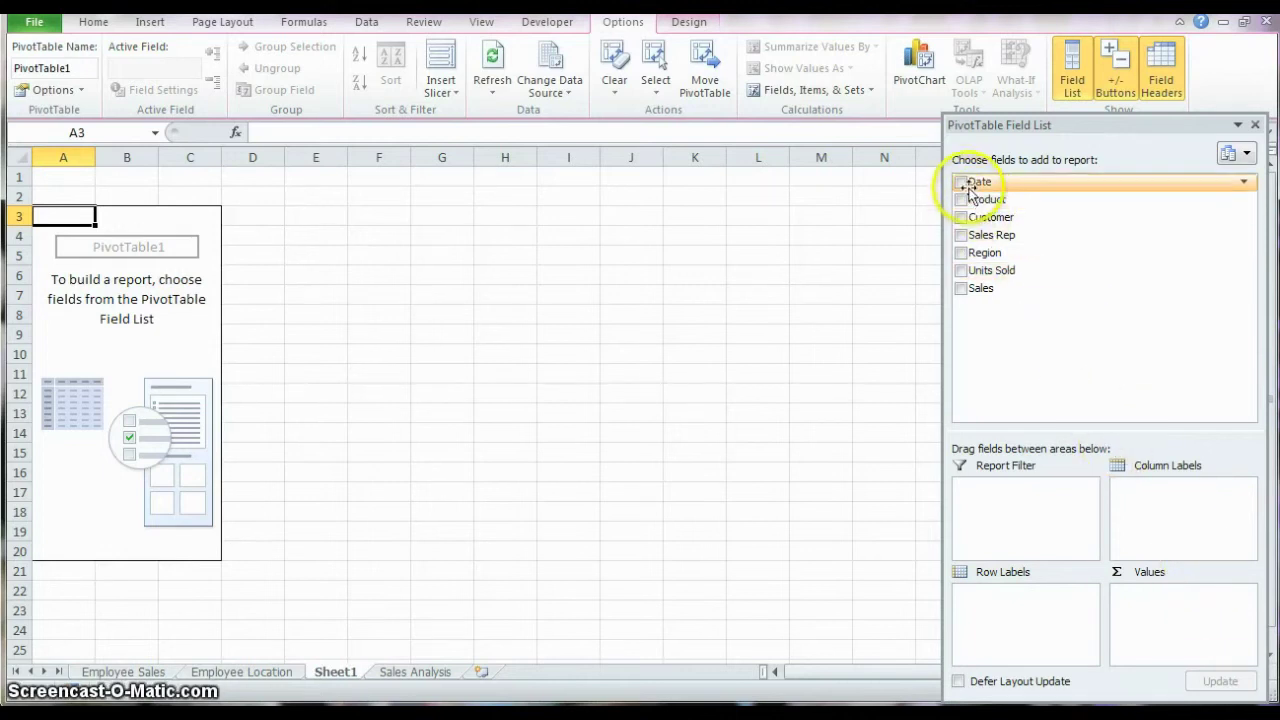
Build the pivot report with Region as the row labels and Sales summed as the values
left_click(1015, 504)
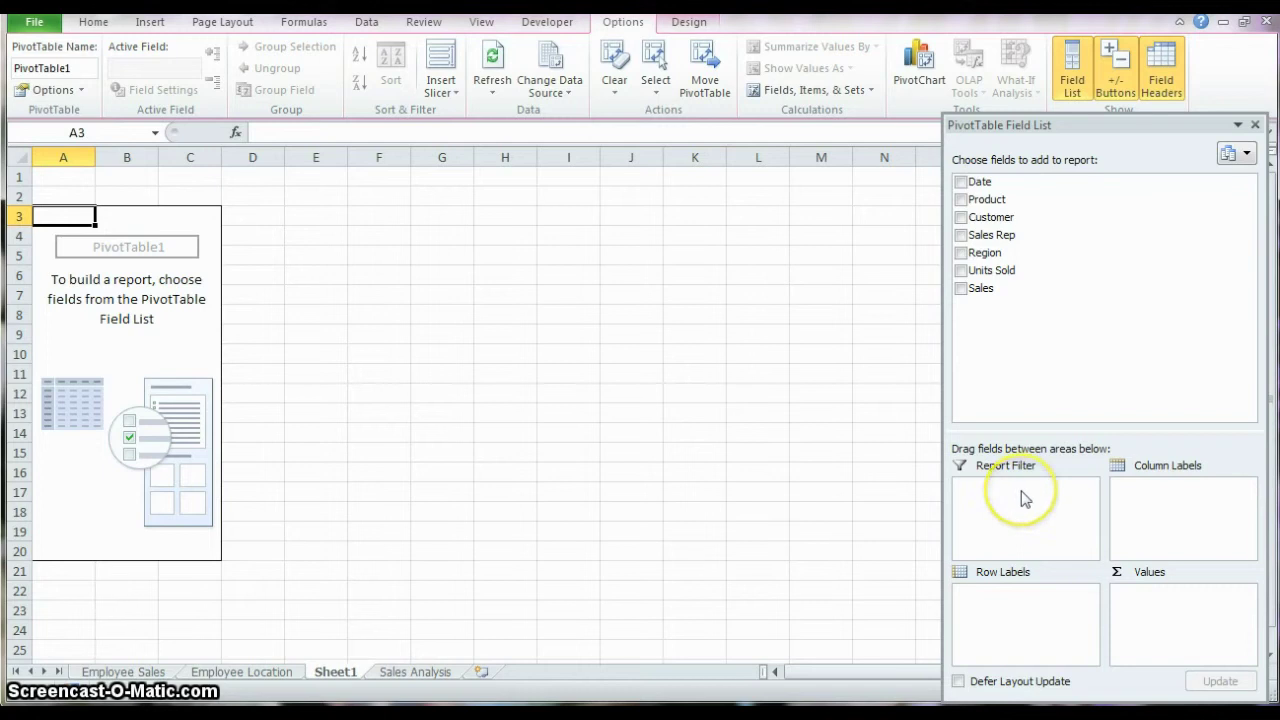
left_click(986, 534)
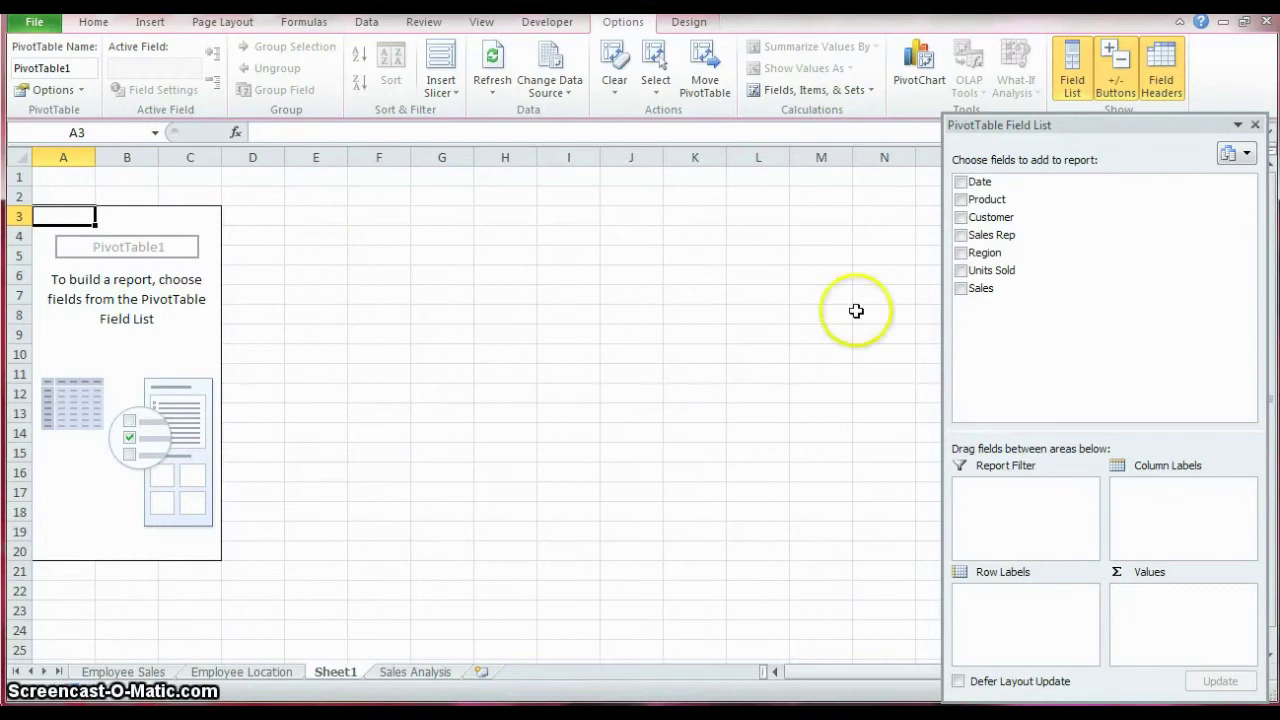
left_click_drag(984, 253, 1014, 610)
left_click_drag(986, 296, 1160, 614)
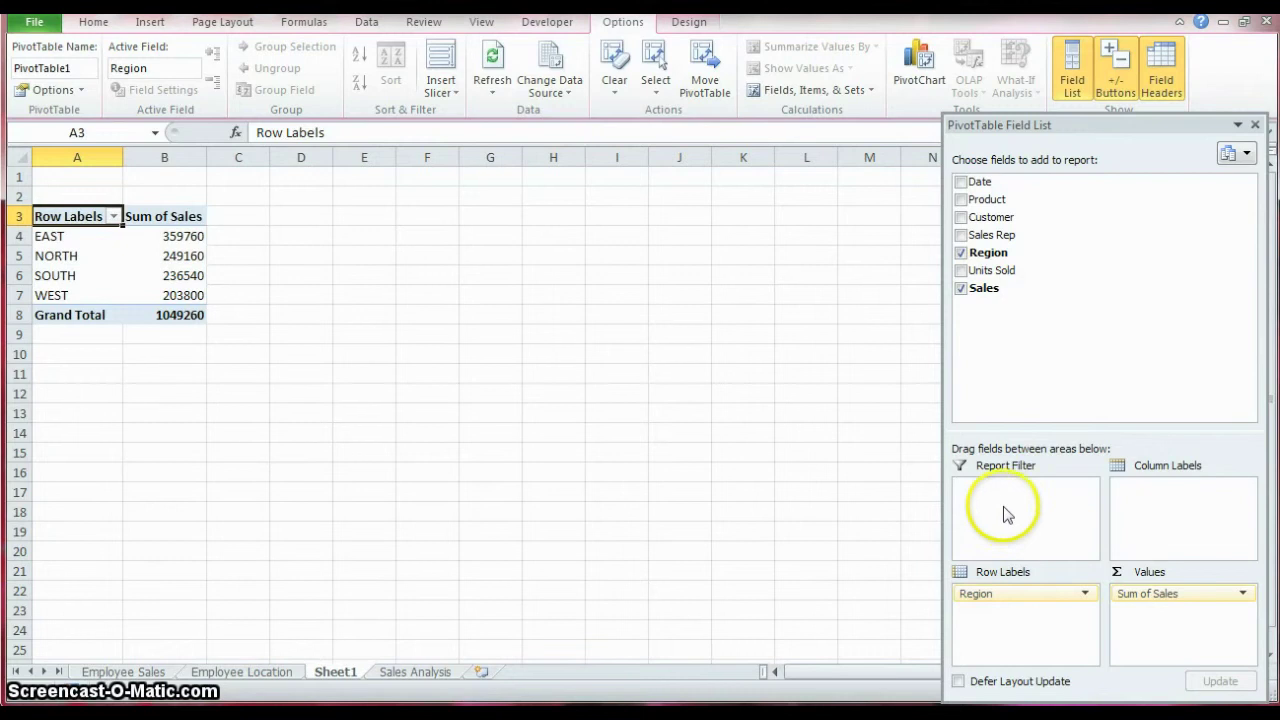
Try Region as the column labels of the pivot table and return it to the row labels
left_click_drag(1010, 597, 1168, 495)
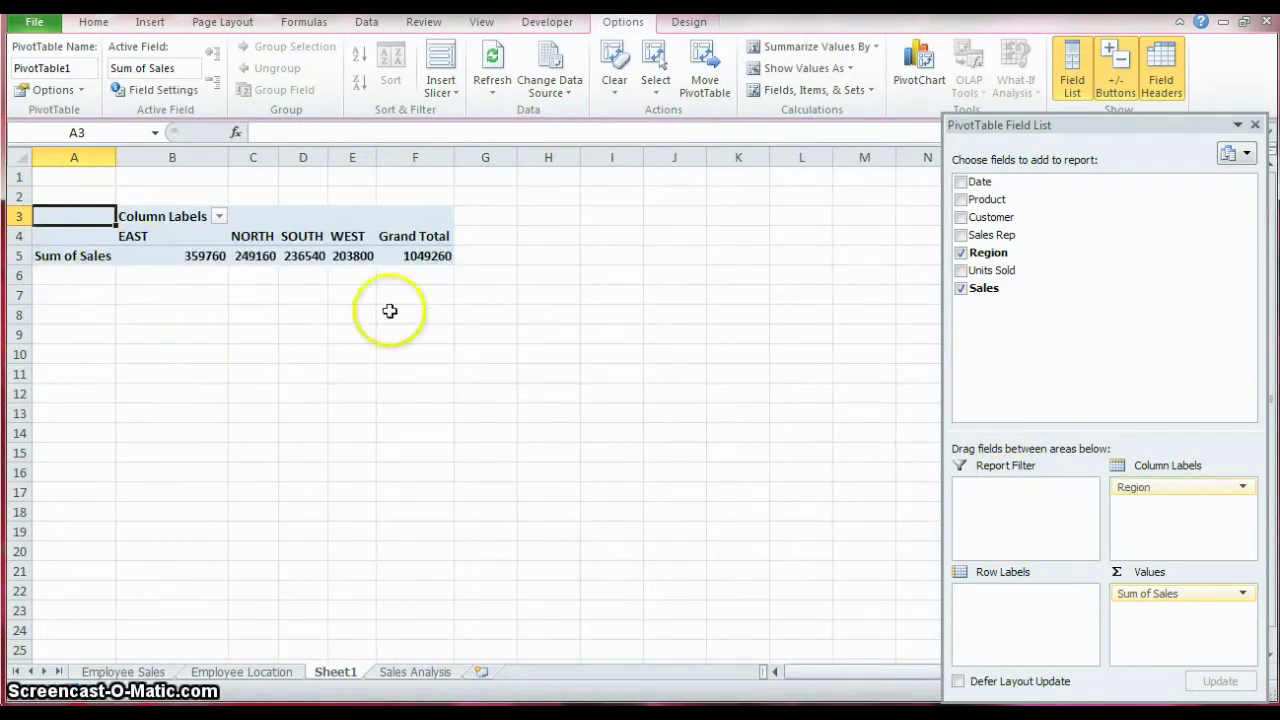
left_click_drag(1155, 487, 1006, 620)
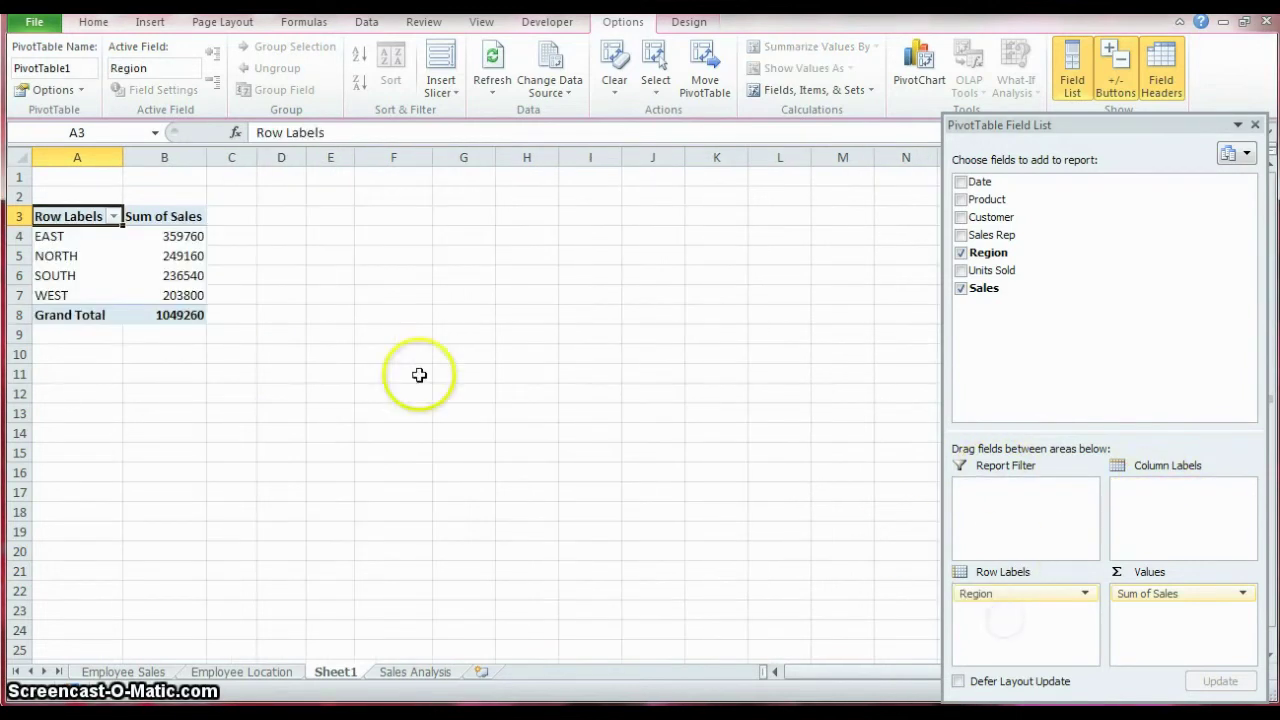
Set the font size of the entire pivot table worksheet to 14
left_click(18, 150)
left_click(305, 54)
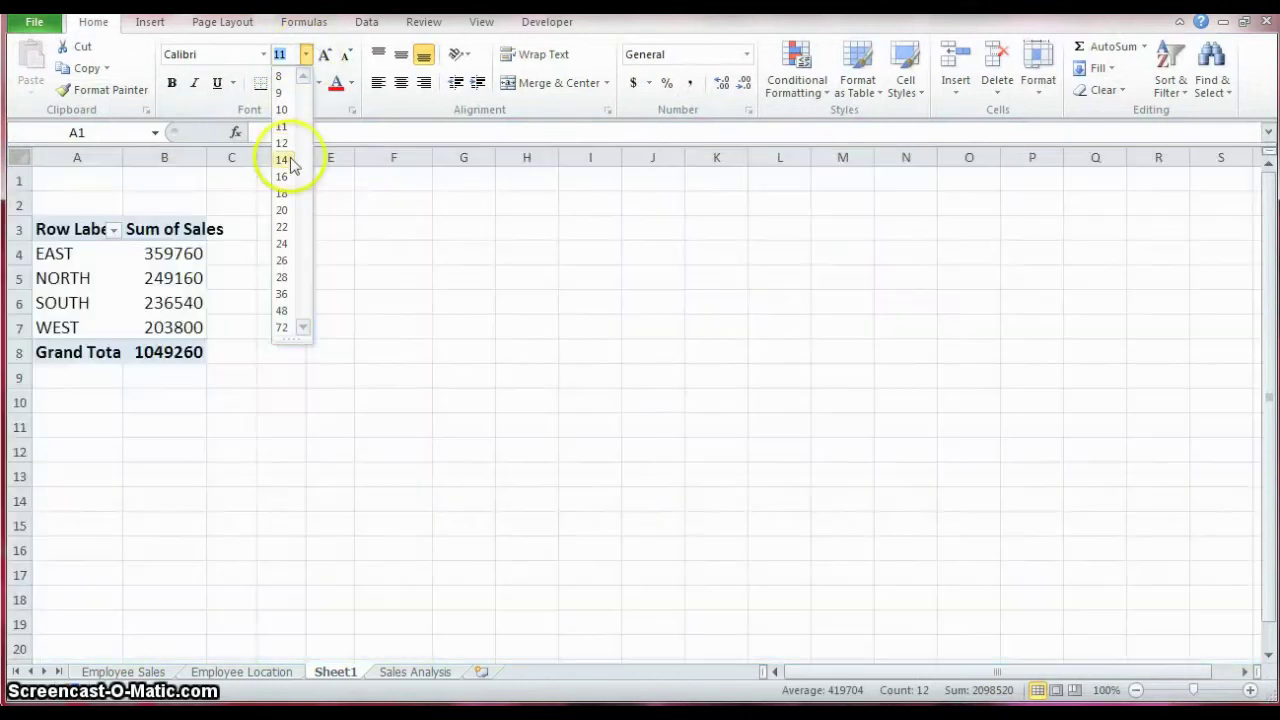
left_click(283, 160)
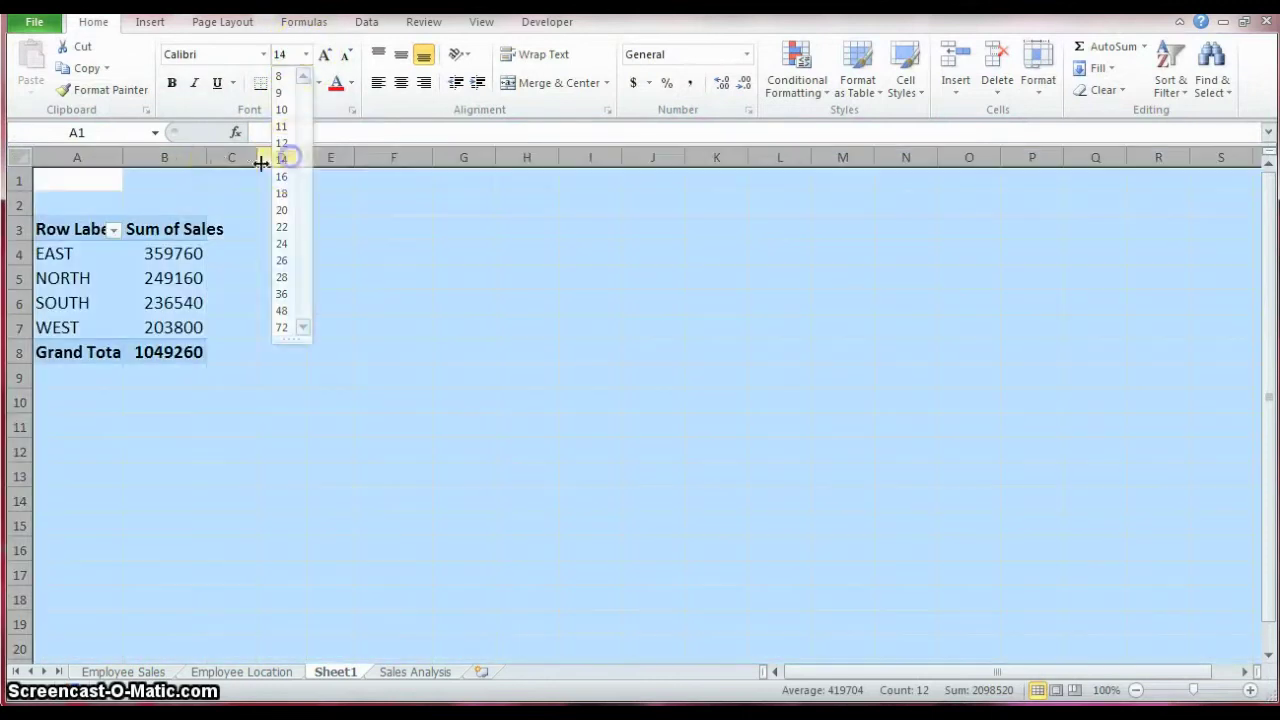
Format the Sum of Sales values by region as Accounting with two decimal places and no currency symbol
left_click(197, 253)
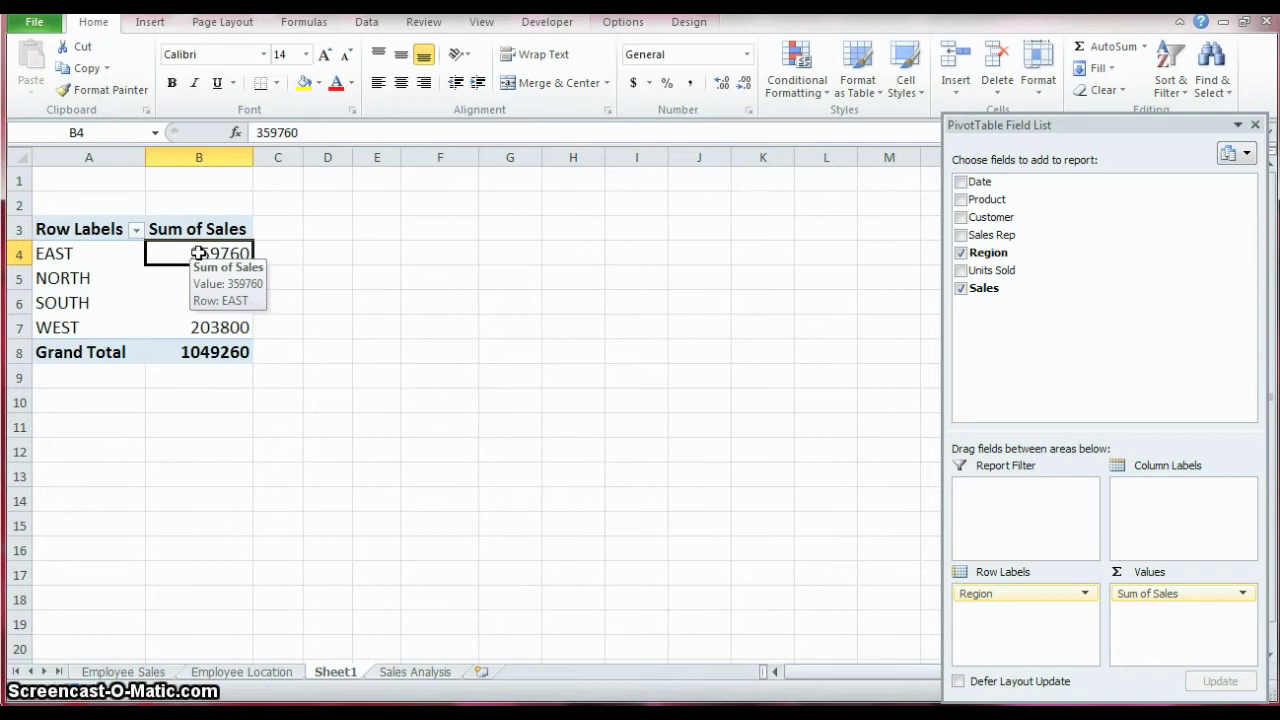
right_click(199, 253)
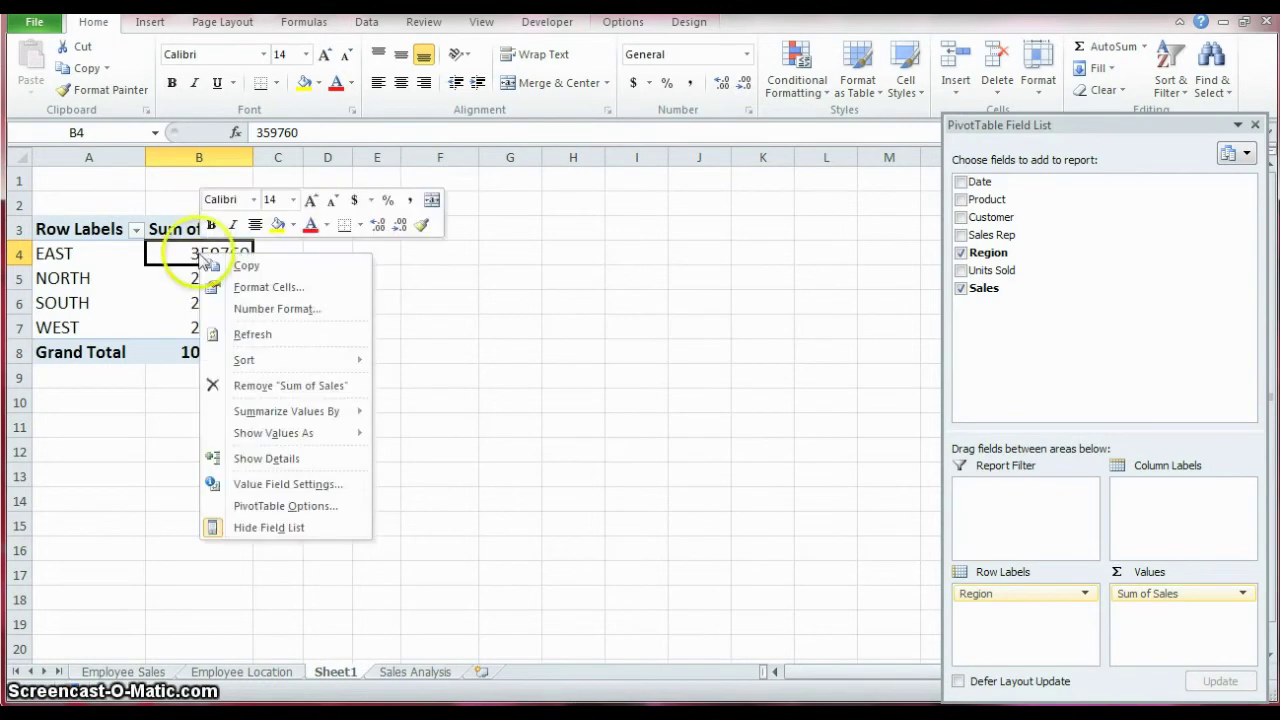
left_click(290, 484)
left_click_drag(287, 333, 301, 309)
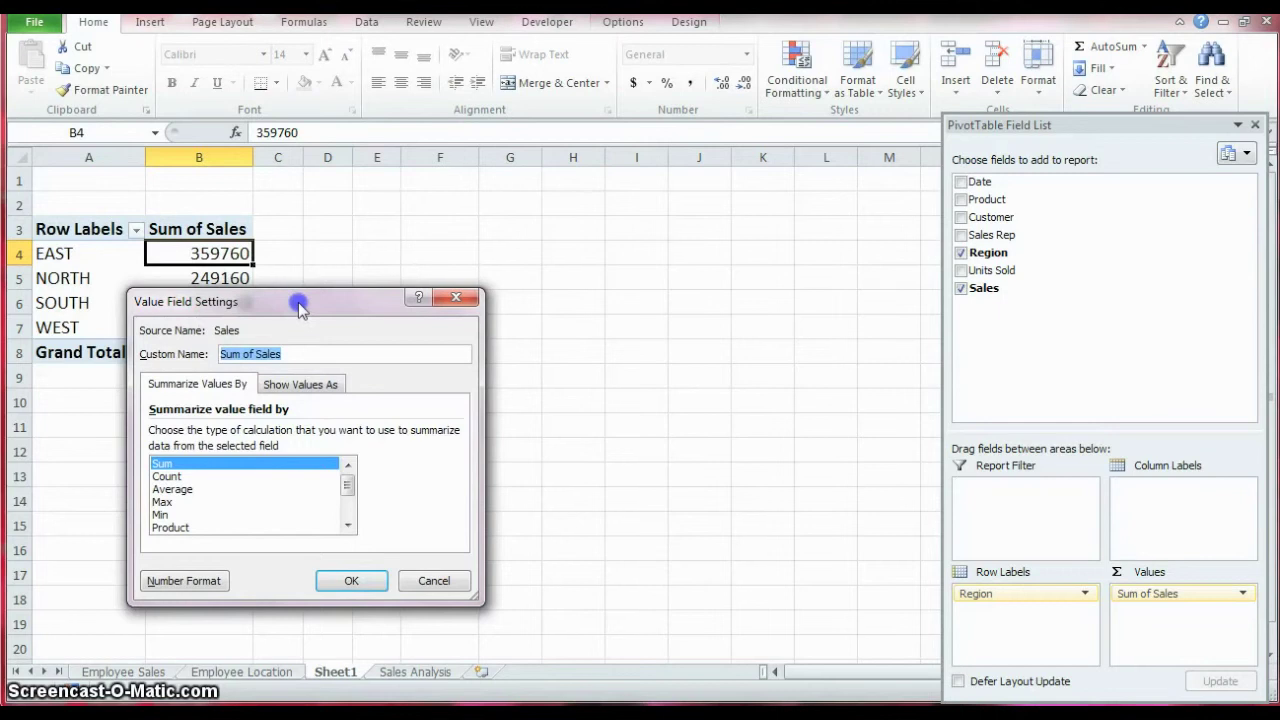
left_click(195, 587)
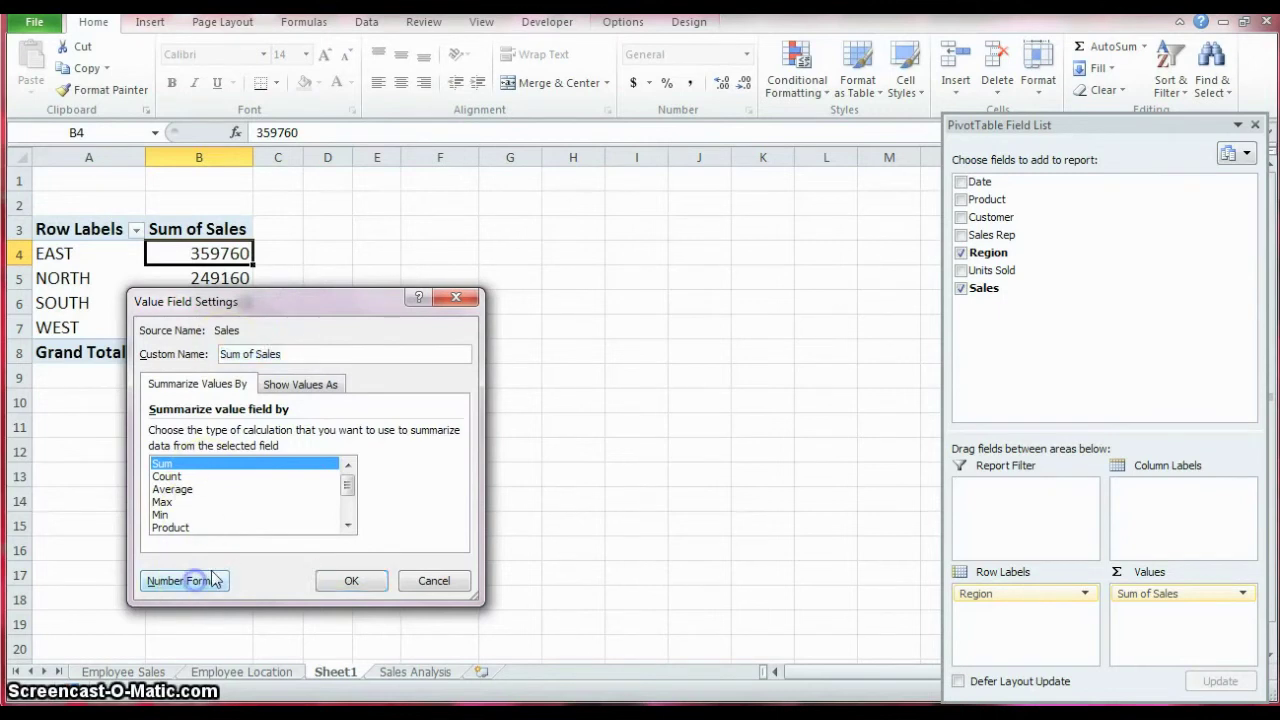
left_click(100, 371)
left_click(420, 399)
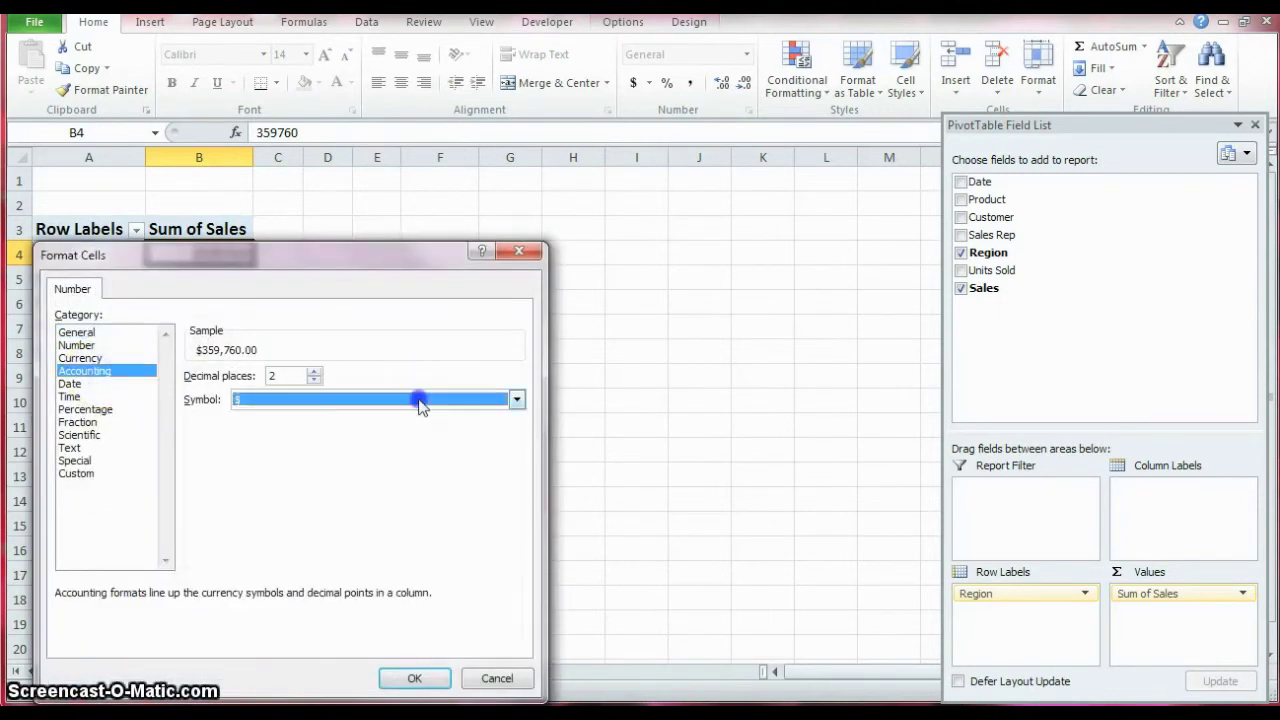
left_click(314, 416)
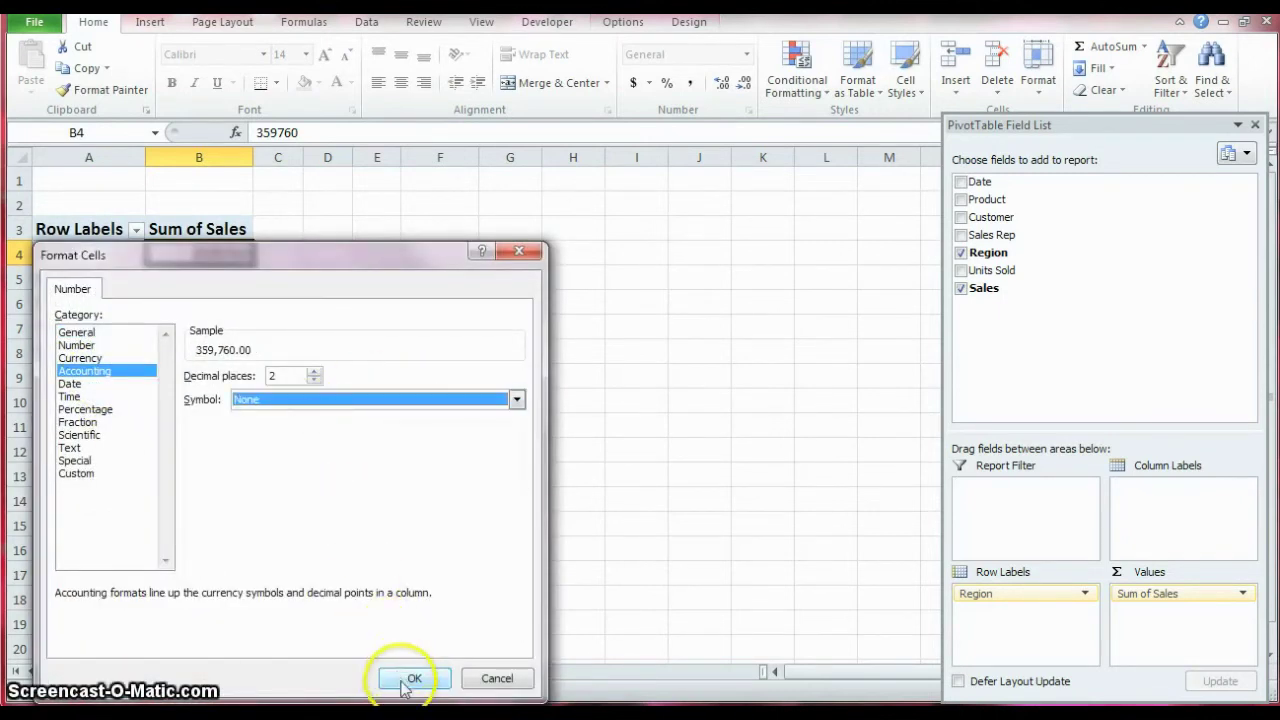
left_click(414, 678)
left_click(349, 582)
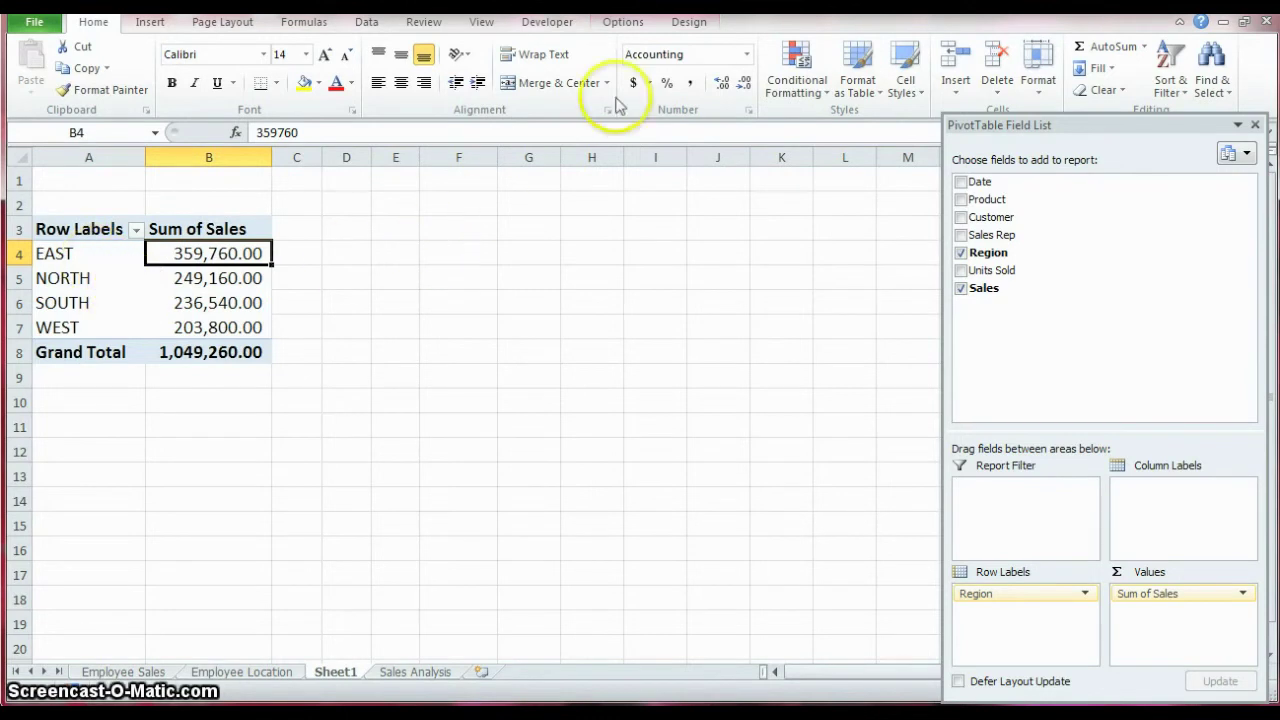
Change the pivot table's report layout to Tabular Form
left_click(688, 22)
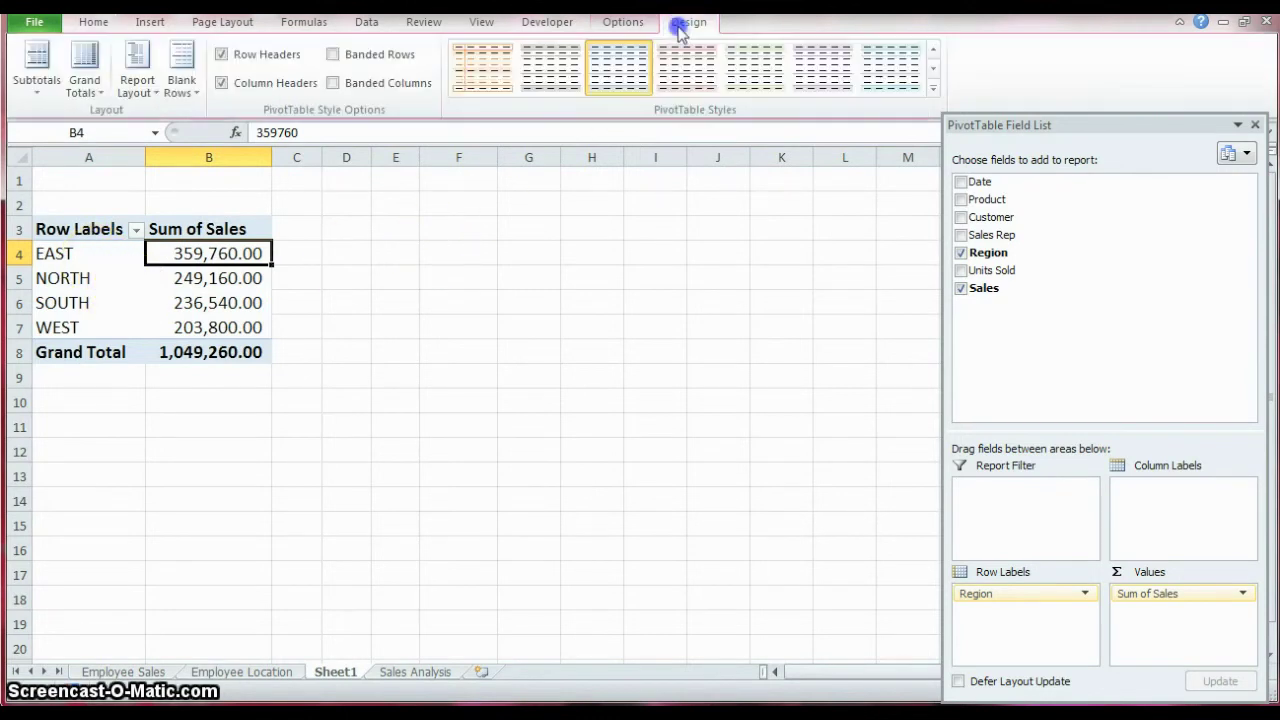
left_click(140, 88)
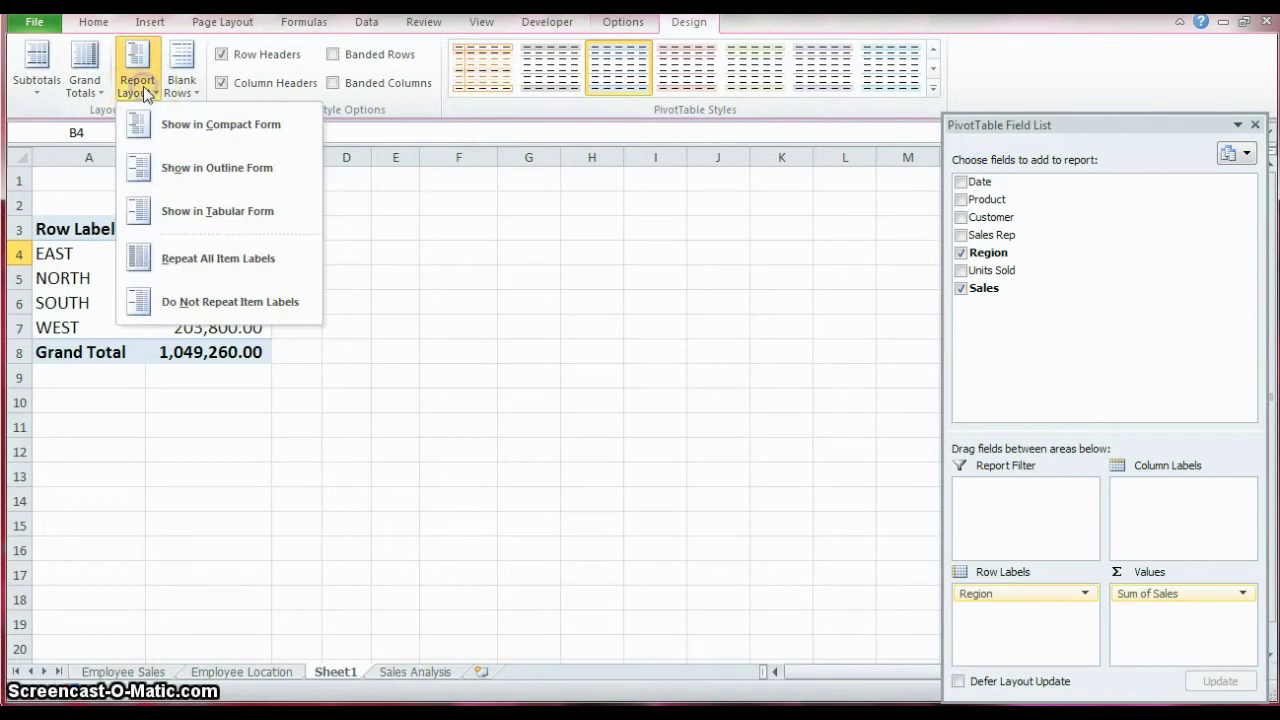
left_click(222, 213)
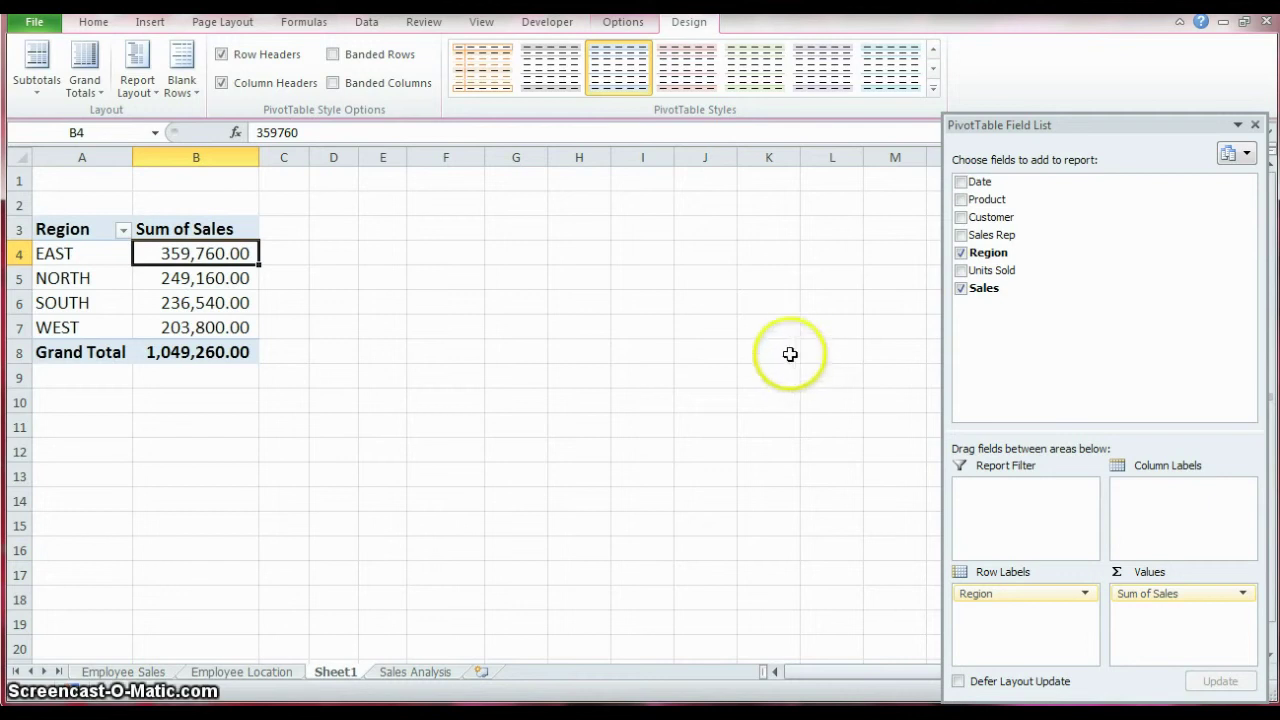
Clear the pivot table's fields and rebuild it with Sales Rep as rows, Region as columns and Sales summed as values
left_click(961, 288)
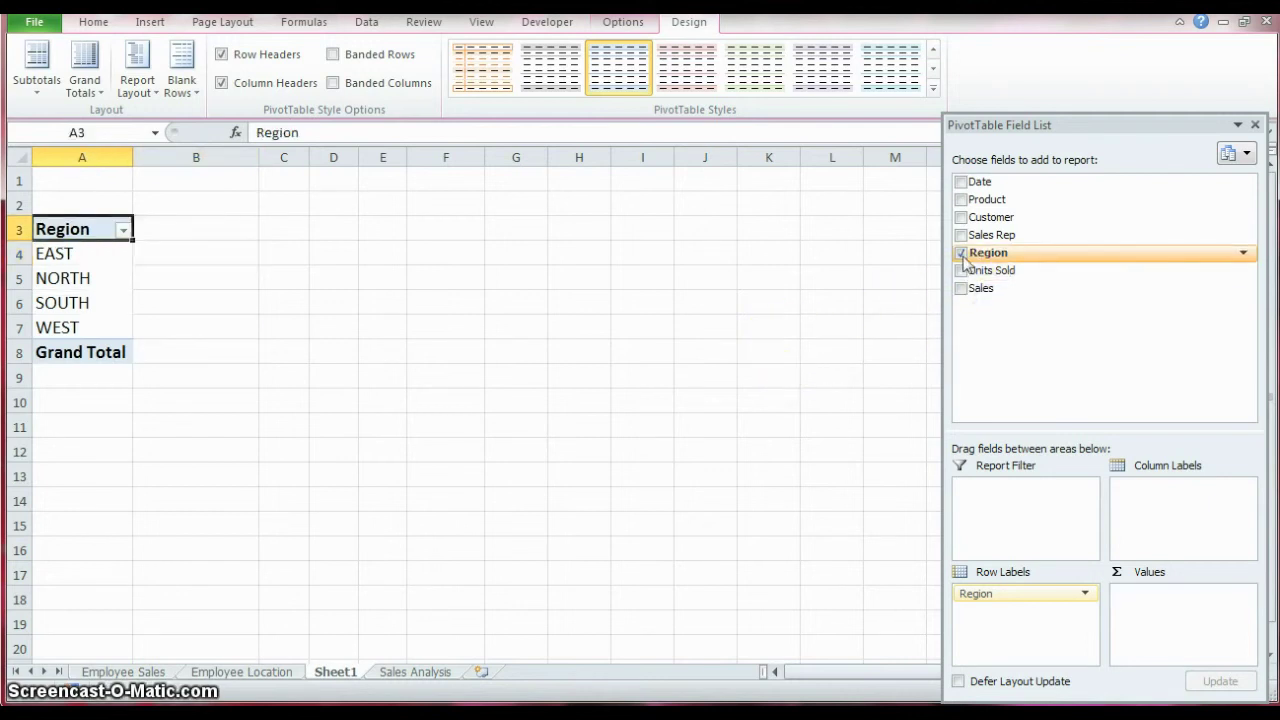
left_click(961, 253)
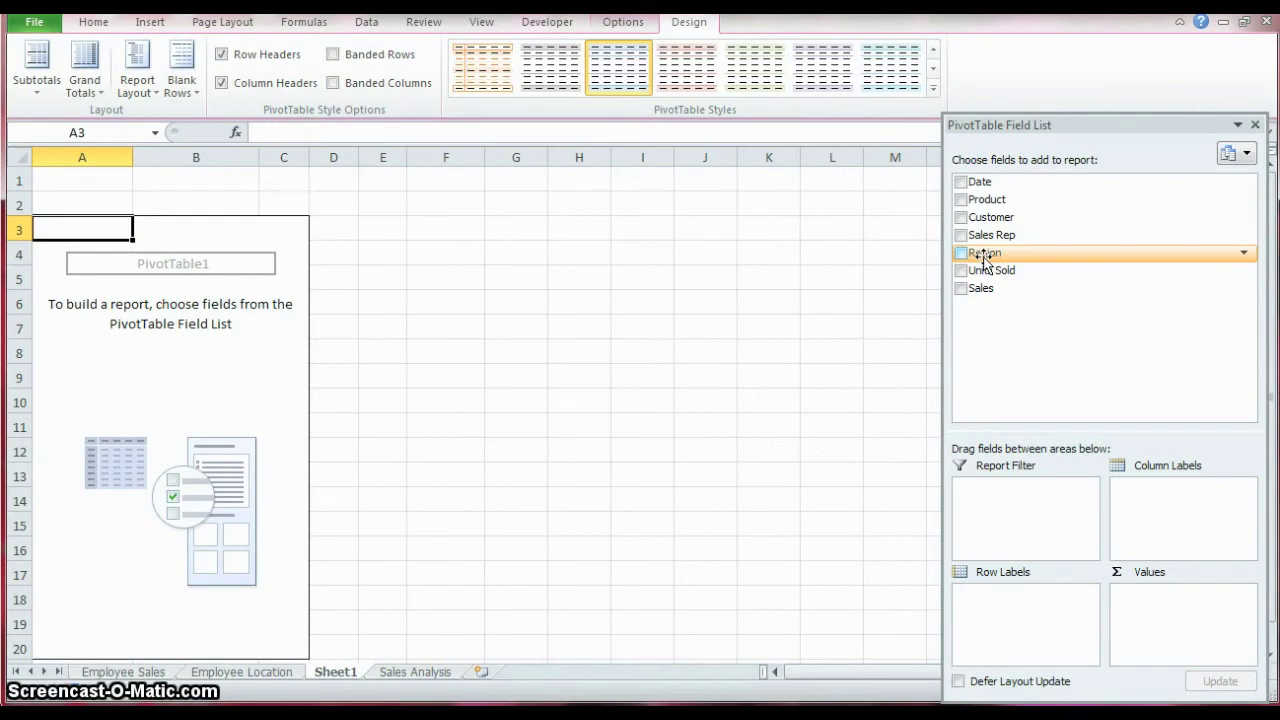
left_click_drag(985, 258, 1165, 505)
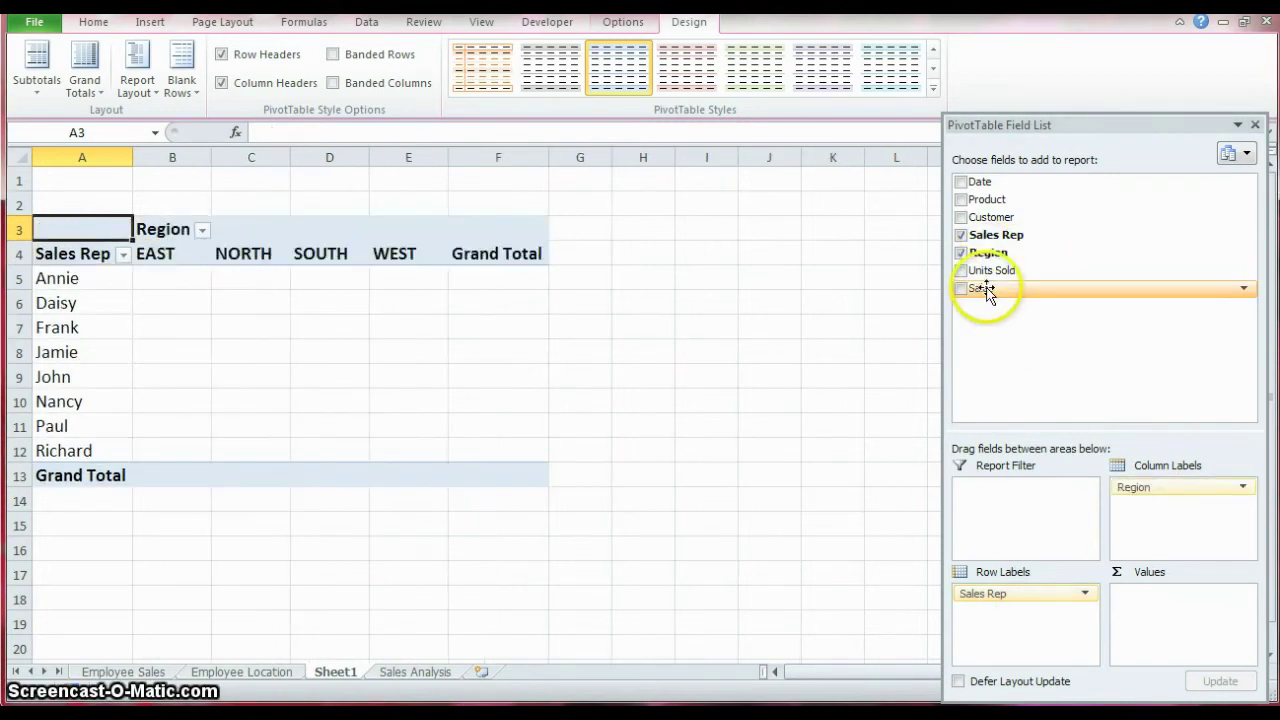
left_click_drag(985, 290, 1168, 627)
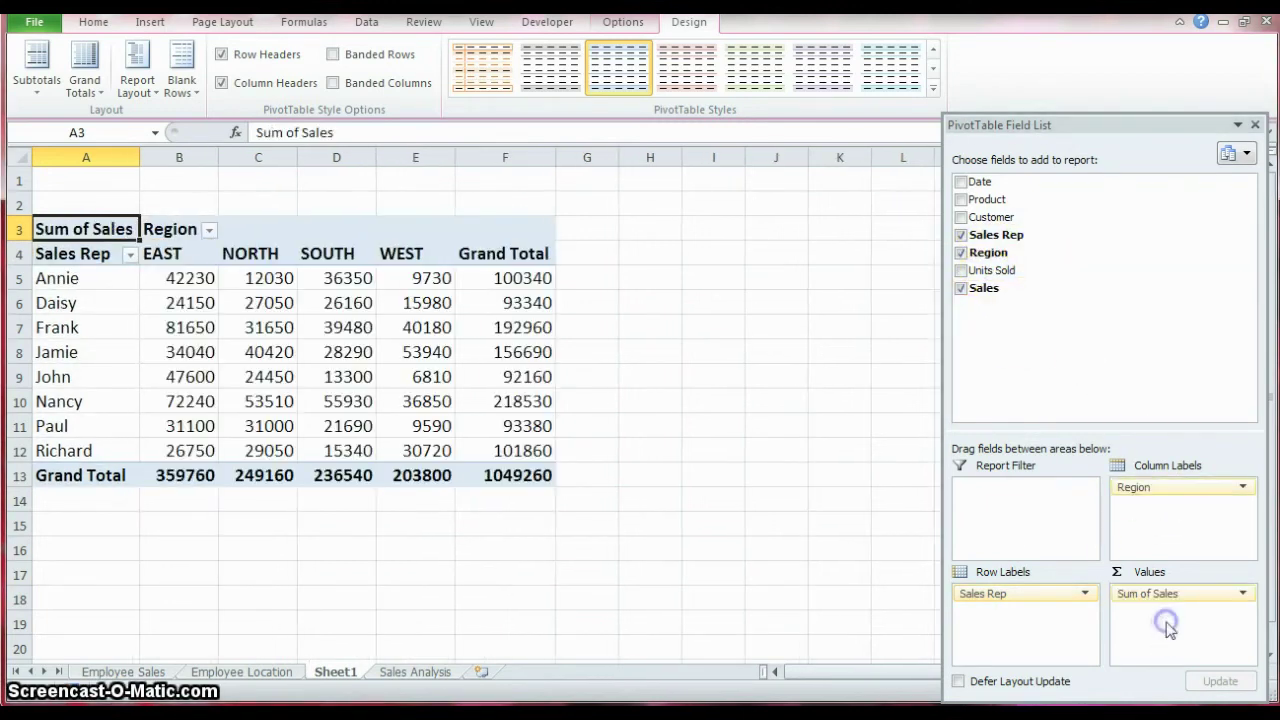
Apply the Accounting number format with no symbol and two decimals to the sales values in the Sales Rep by Region report
right_click(428, 305)
left_click(491, 534)
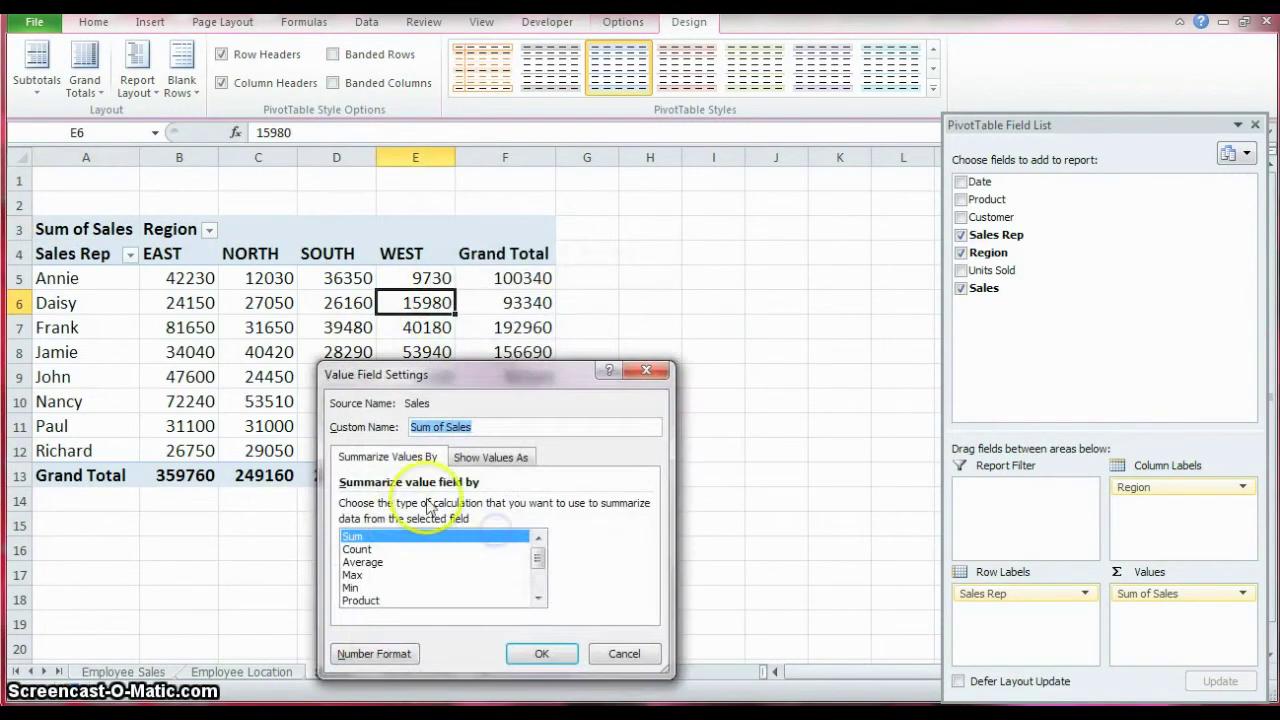
left_click(374, 653)
left_click(312, 409)
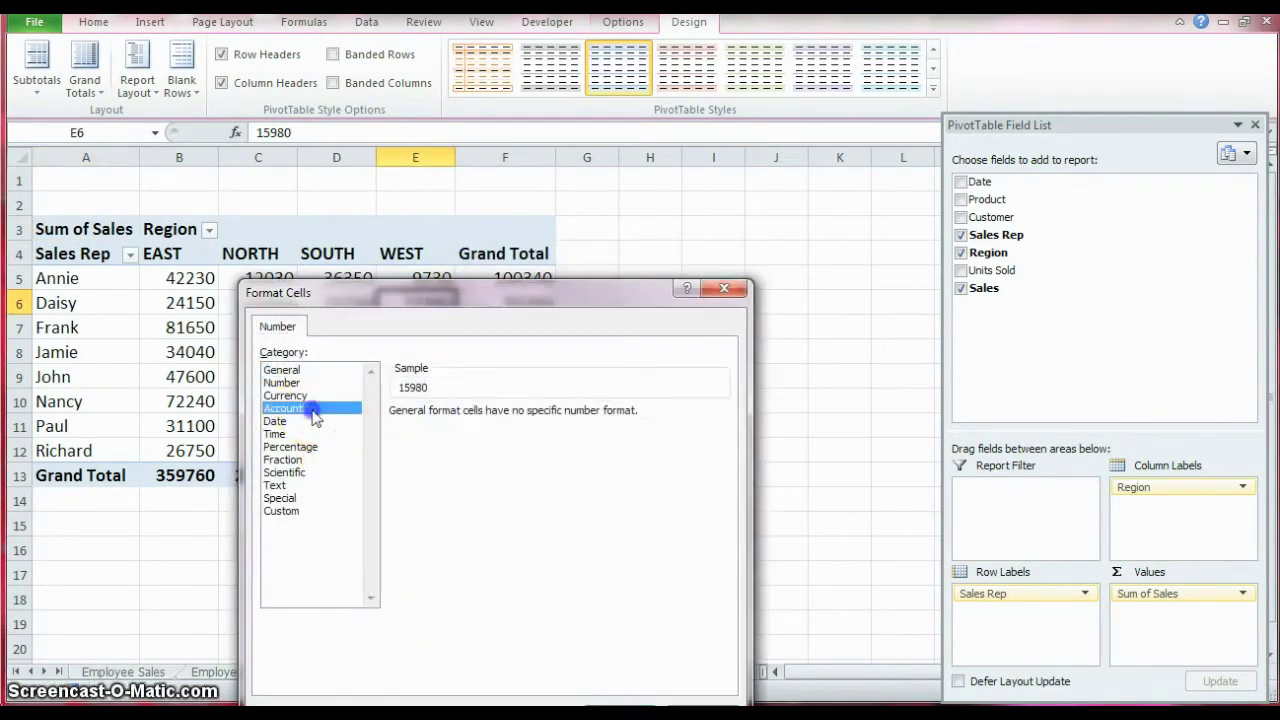
left_click(495, 437)
left_click(500, 452)
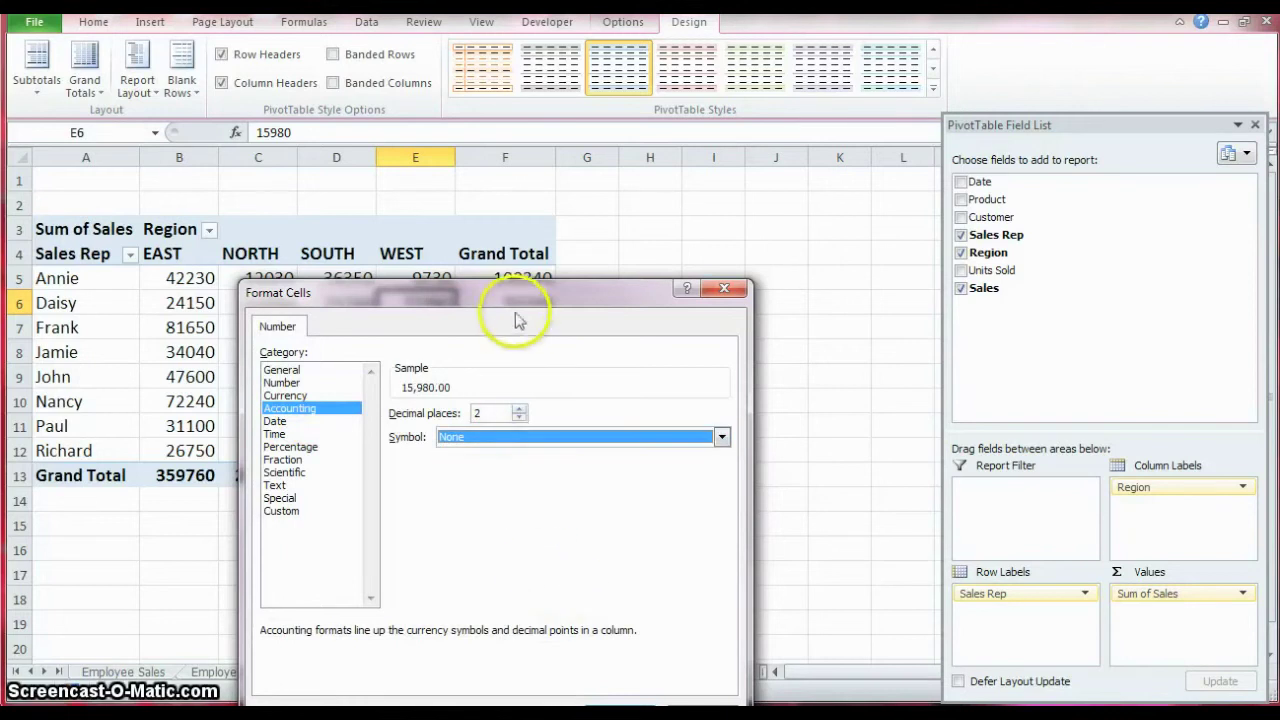
left_click_drag(518, 320, 500, 200)
left_click(594, 580)
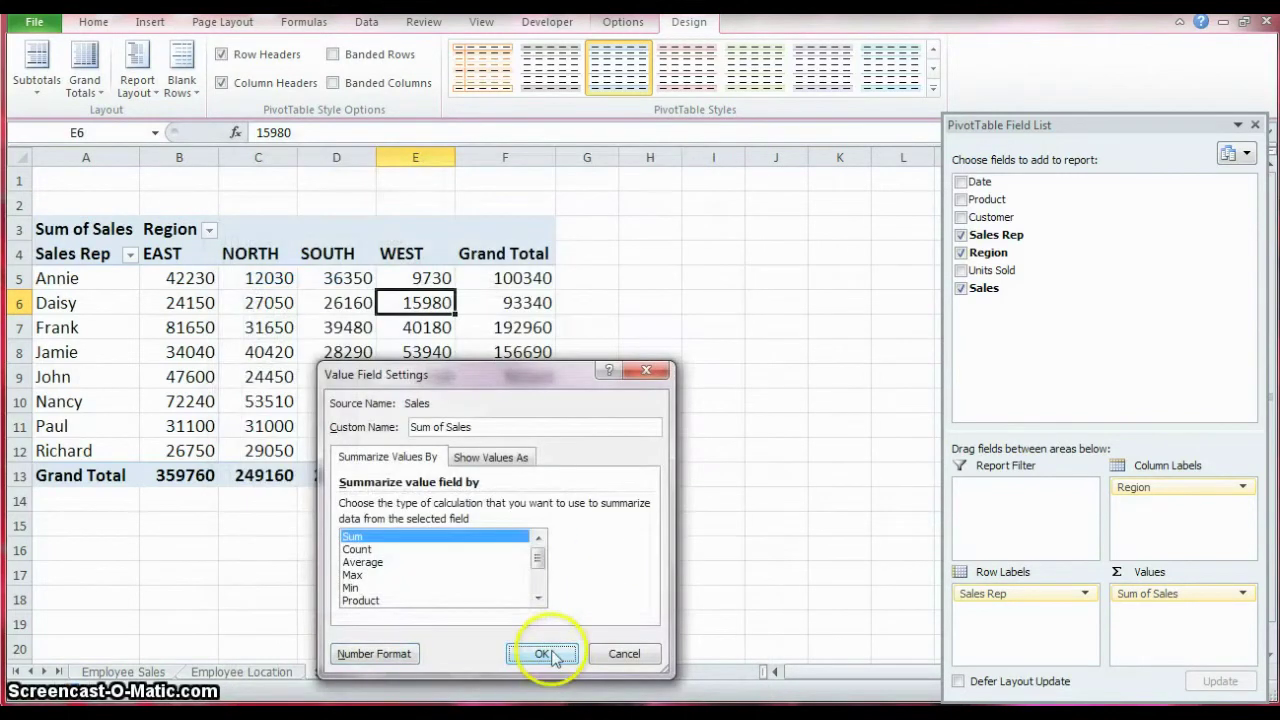
left_click(545, 654)
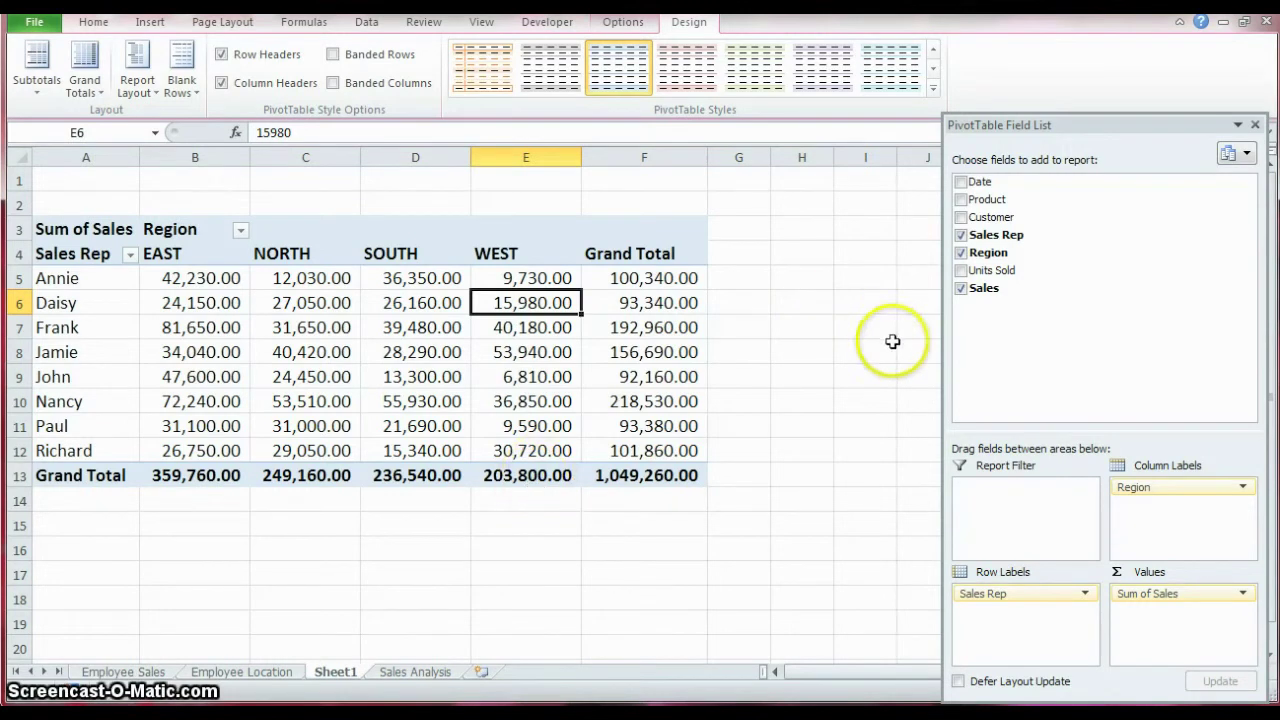
Clear the pivot table's fields and rebuild it with Date as rows, Region as columns and Units Sold summed as values
left_click(961, 288)
left_click(961, 252)
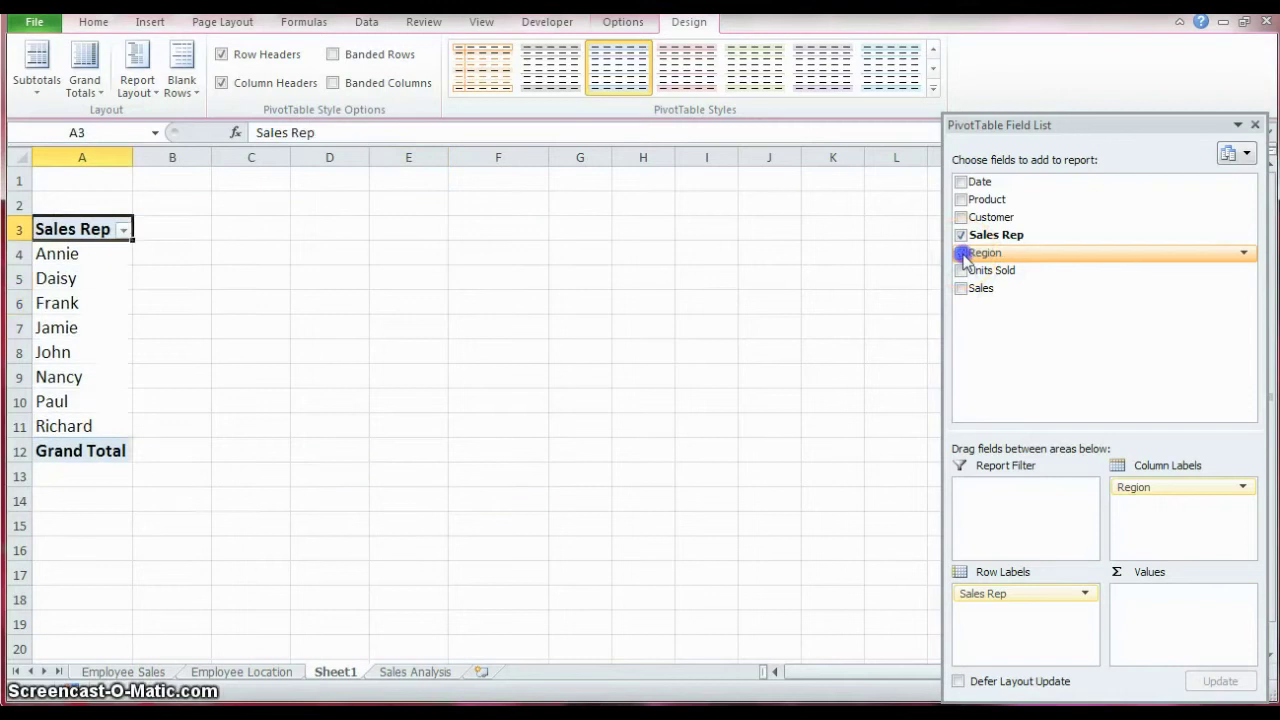
left_click(961, 235)
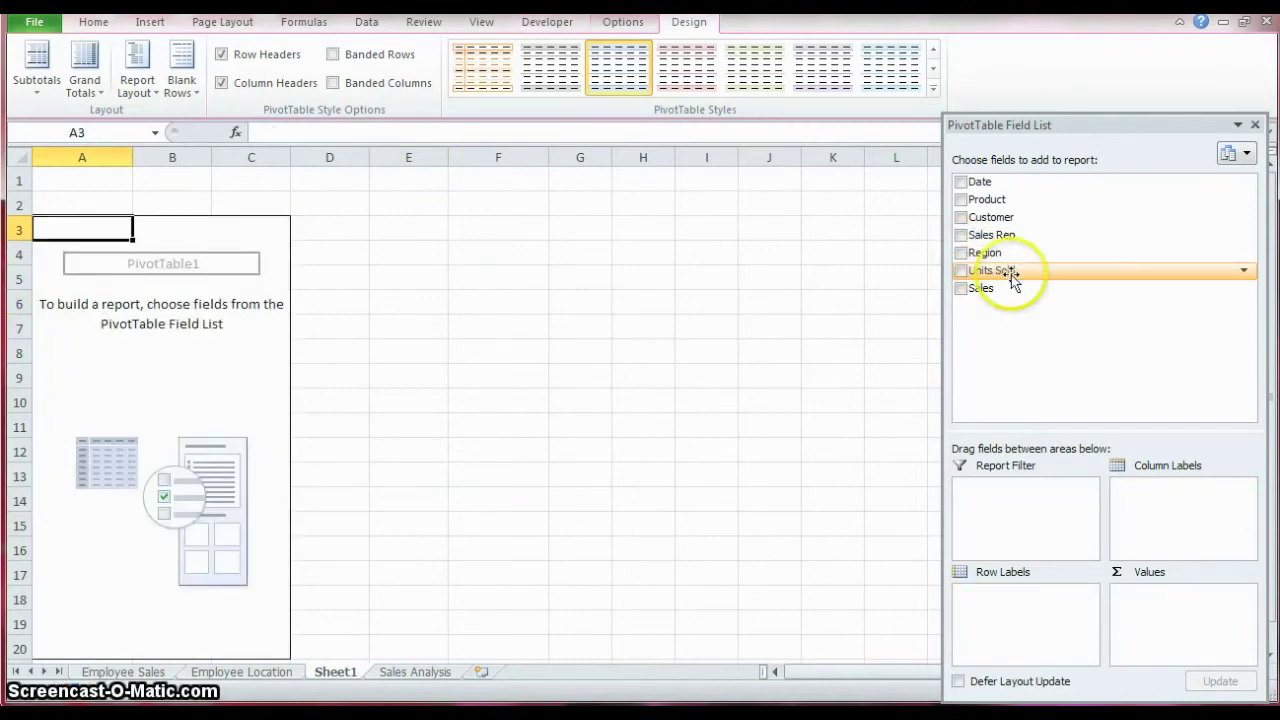
left_click_drag(985, 186, 1012, 600)
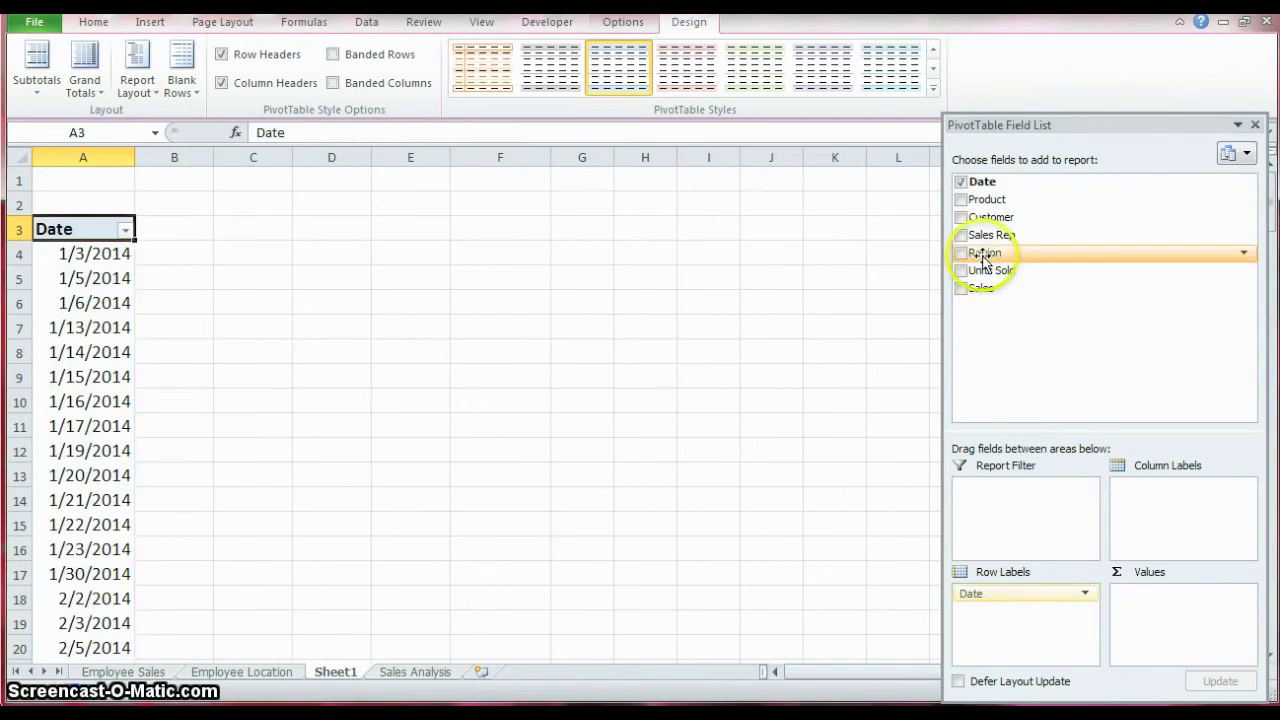
left_click_drag(984, 258, 1162, 508)
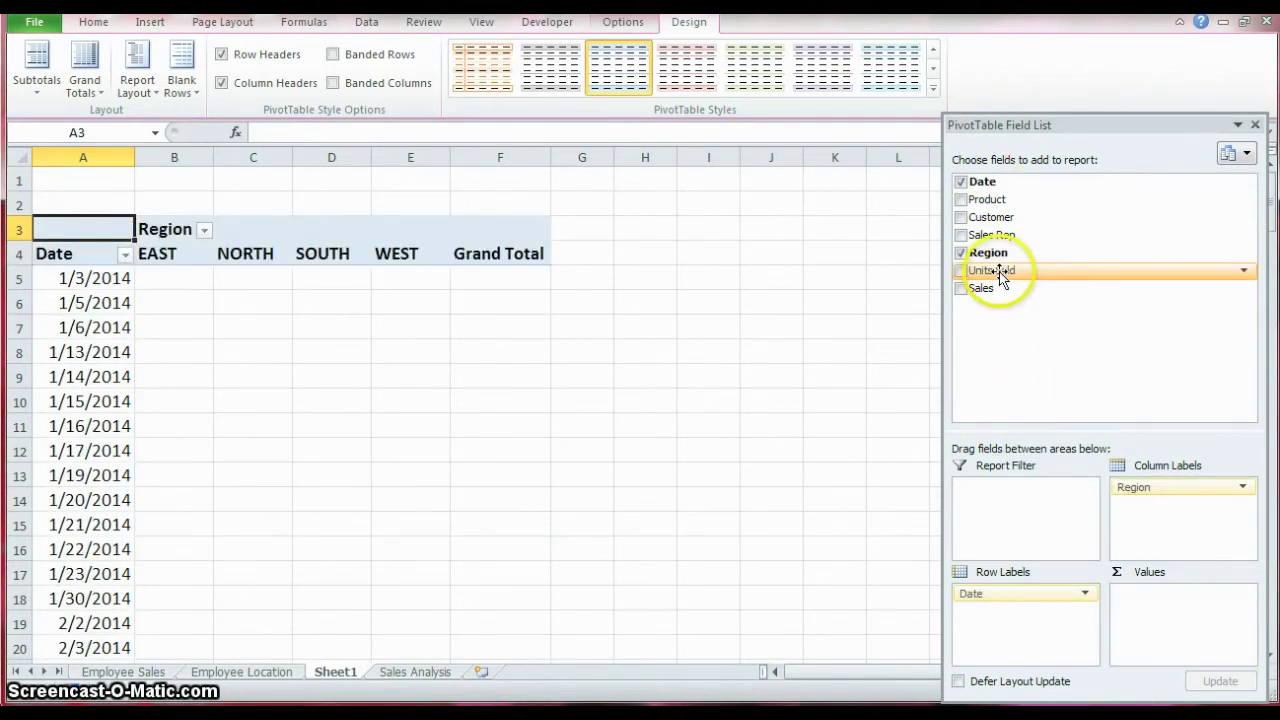
left_click_drag(1001, 276, 1165, 618)
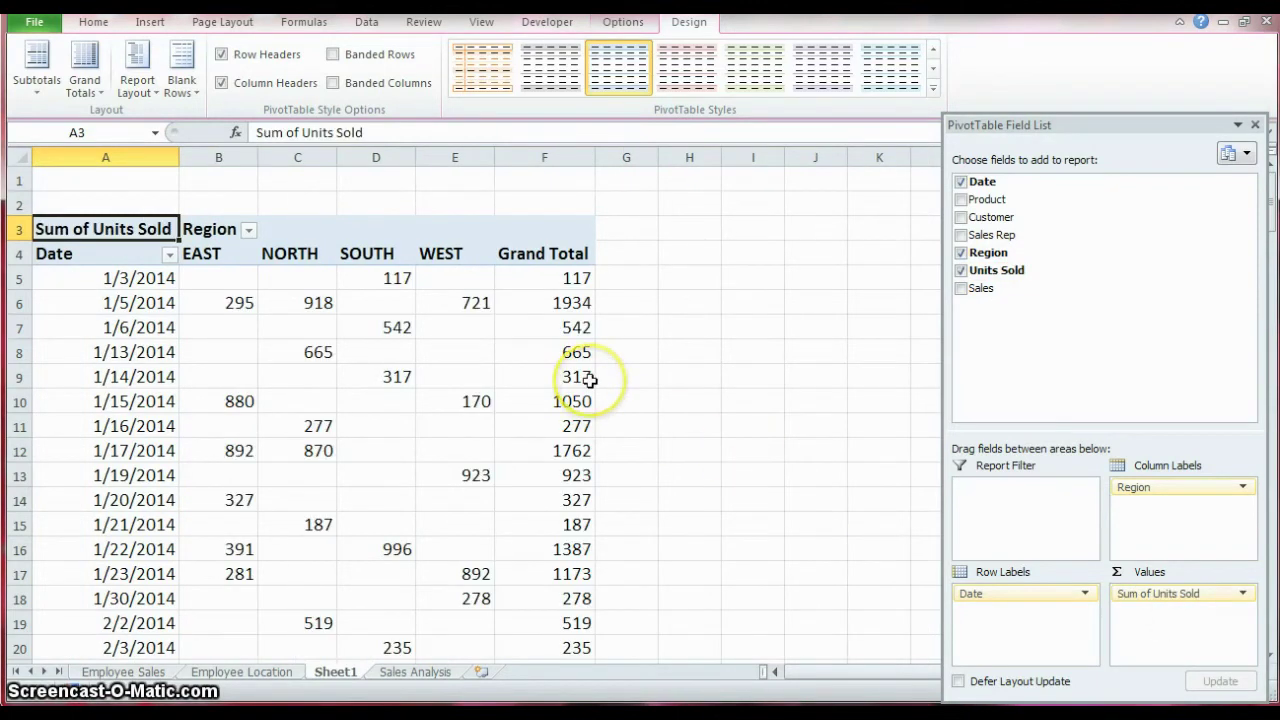
Group the pivot table's Date row labels by Months
mouse_move(590, 380)
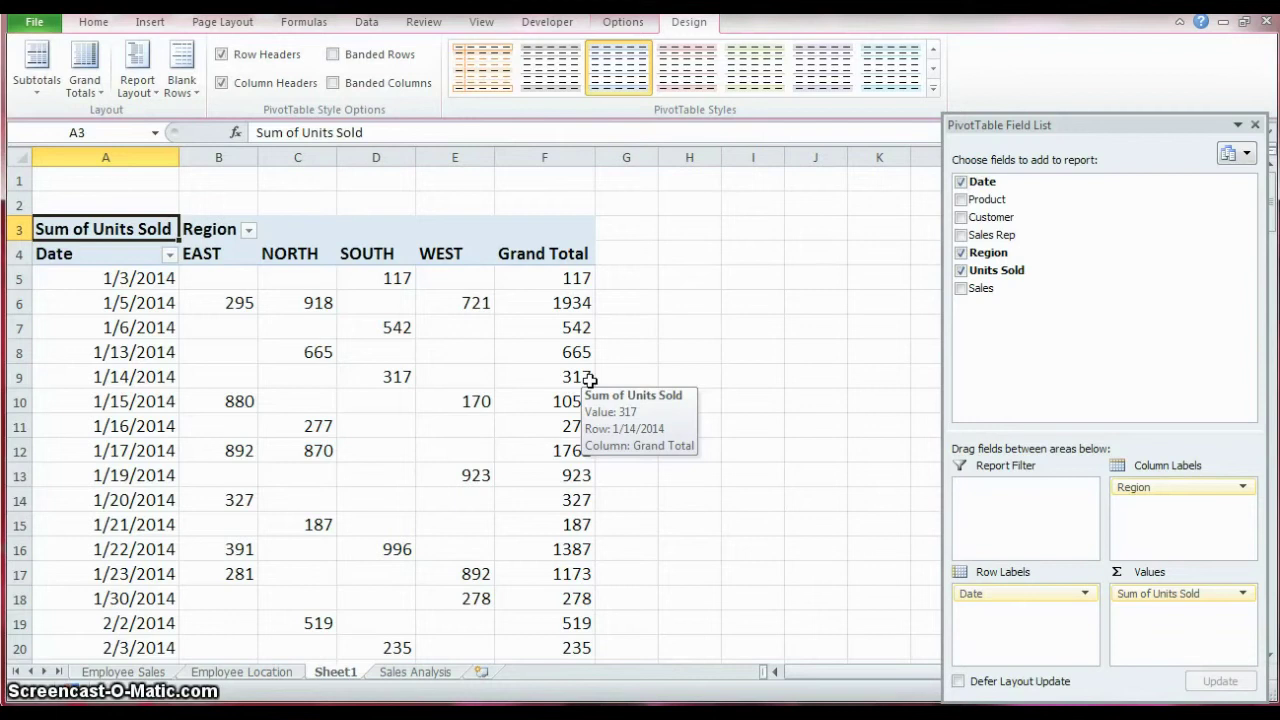
right_click(151, 328)
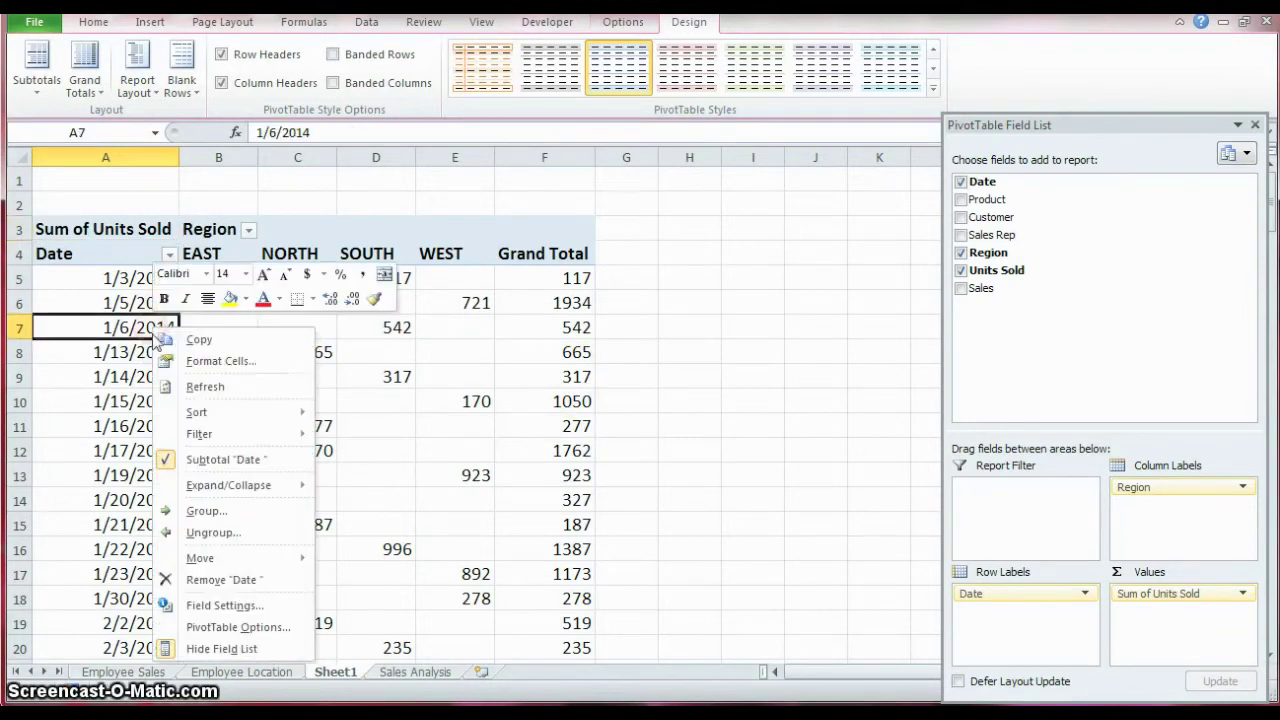
left_click(207, 512)
left_click_drag(191, 363, 203, 236)
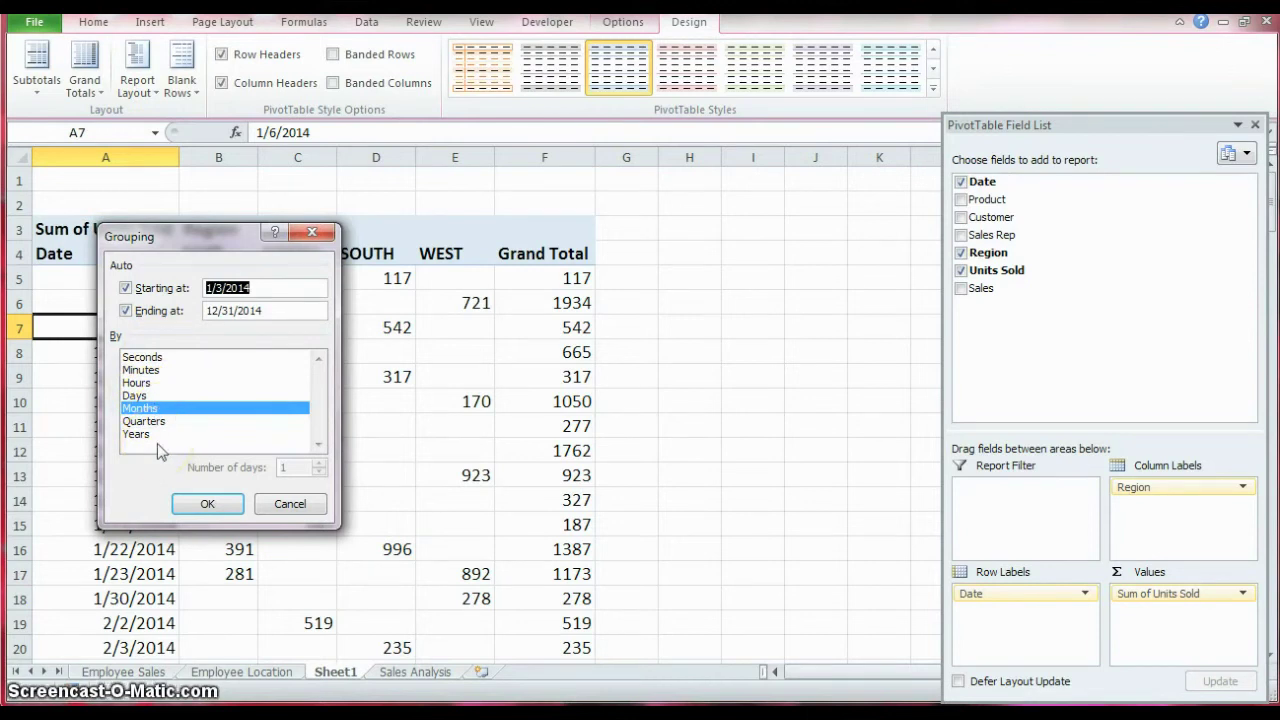
left_click(210, 503)
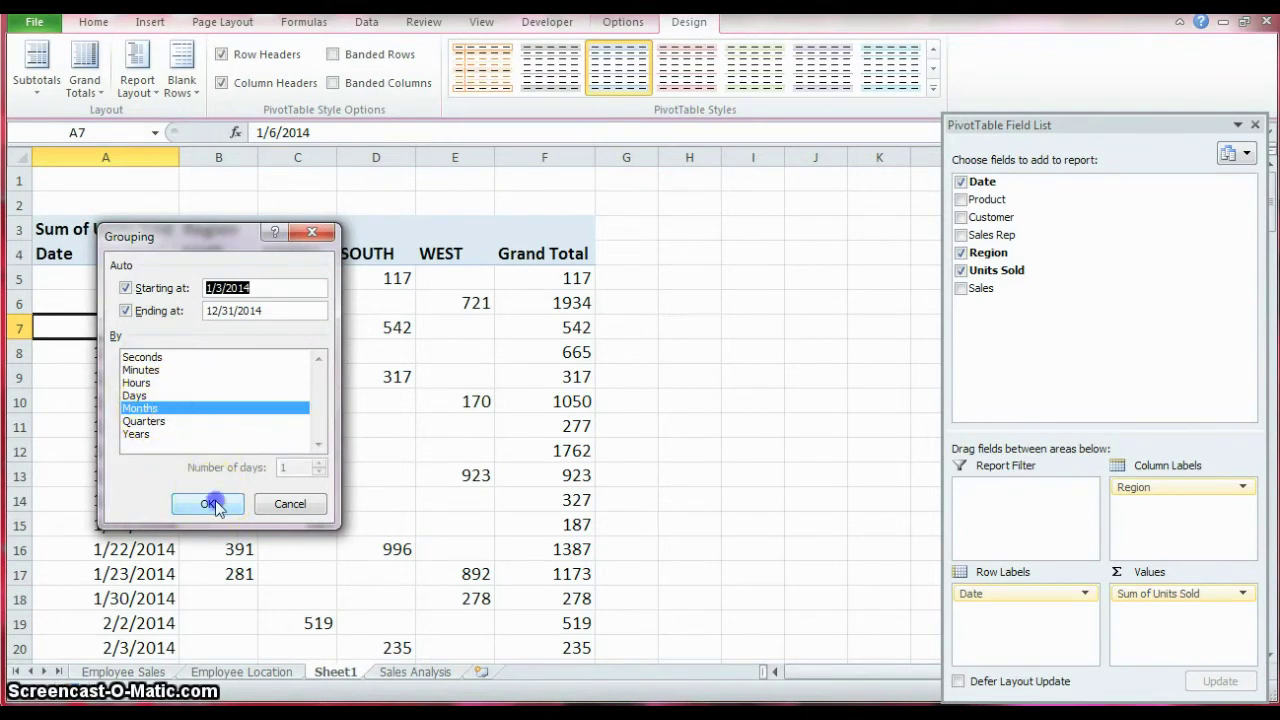
Format the Sum of Units Sold values as Number with the thousands separator and zero decimal places
mouse_move(295, 398)
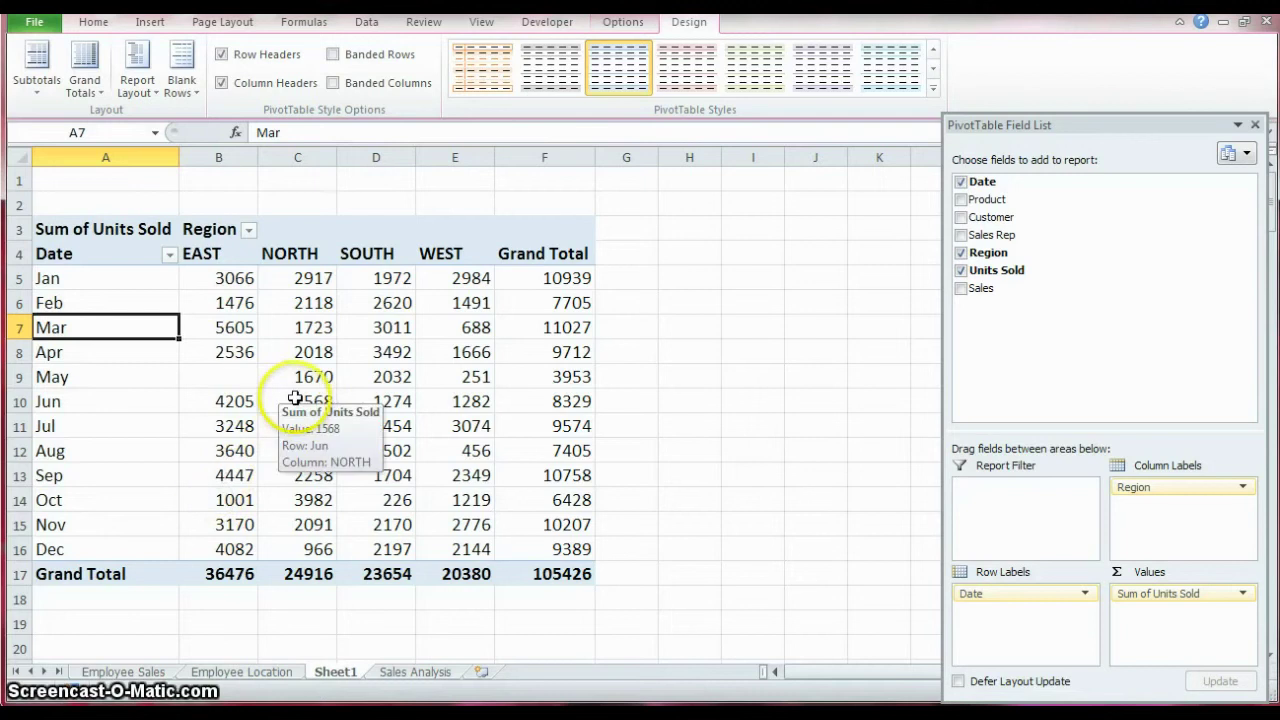
right_click(378, 331)
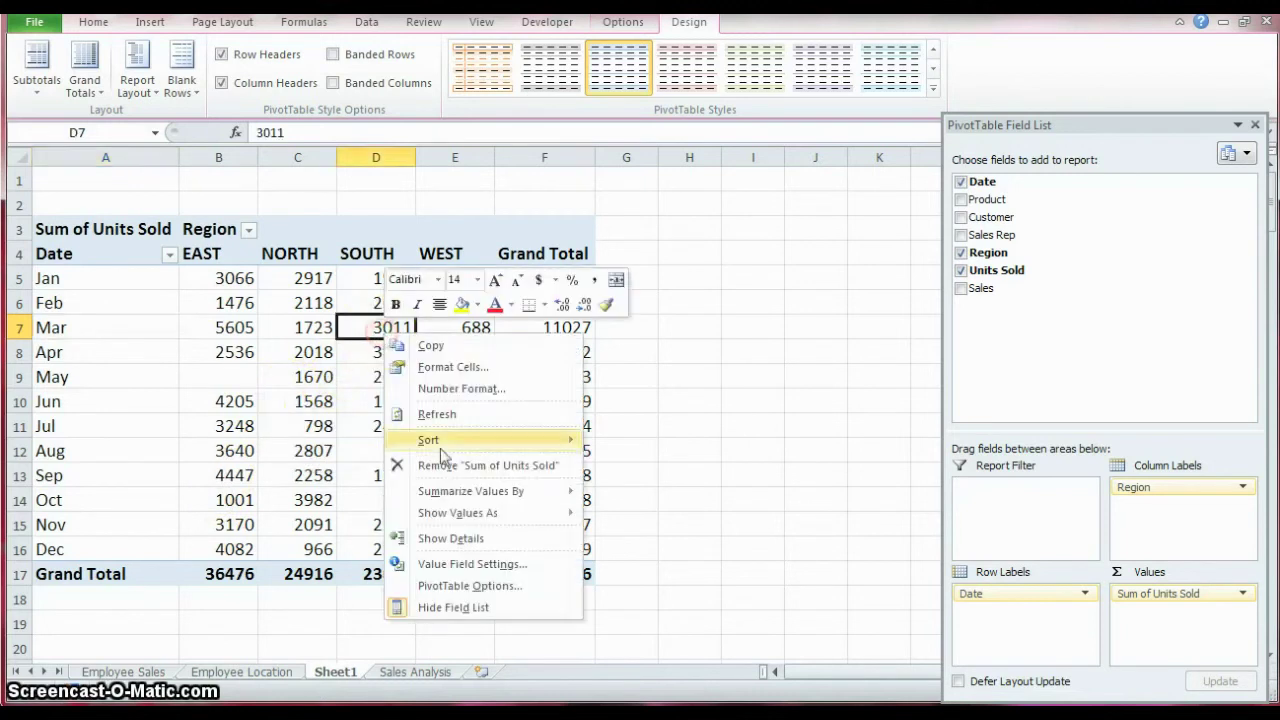
left_click(465, 566)
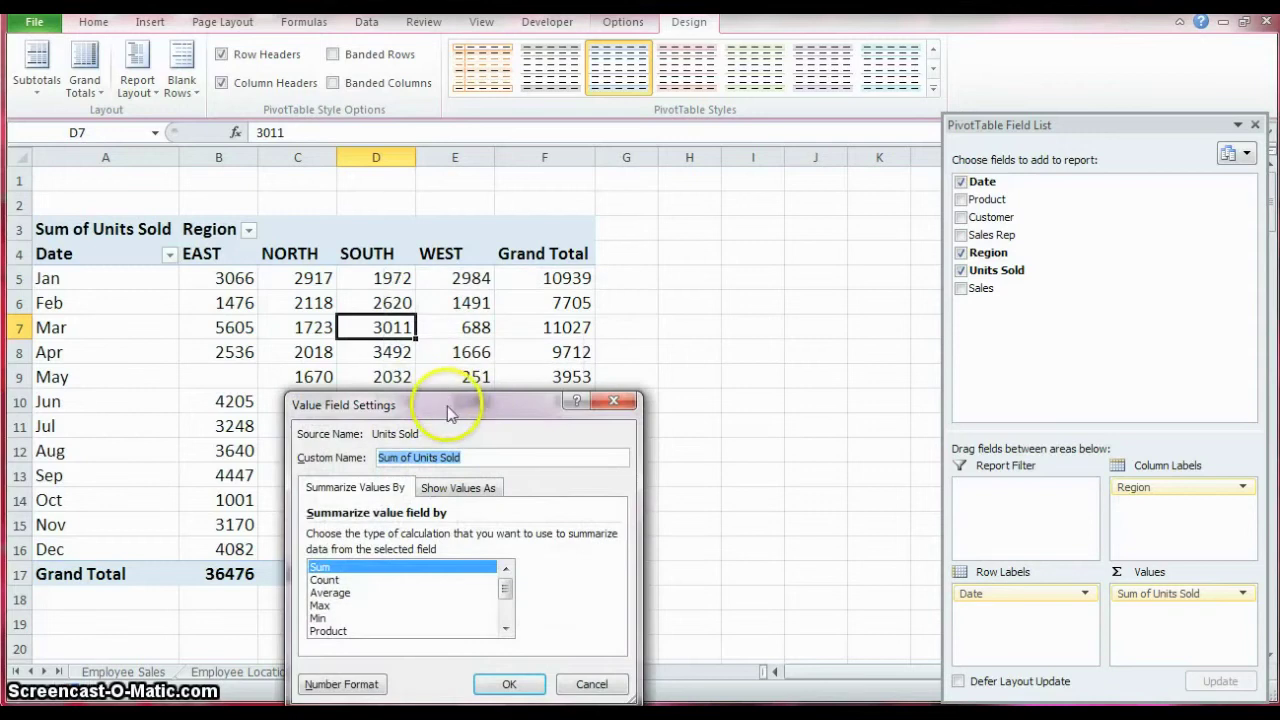
left_click_drag(457, 400, 432, 222)
left_click(347, 503)
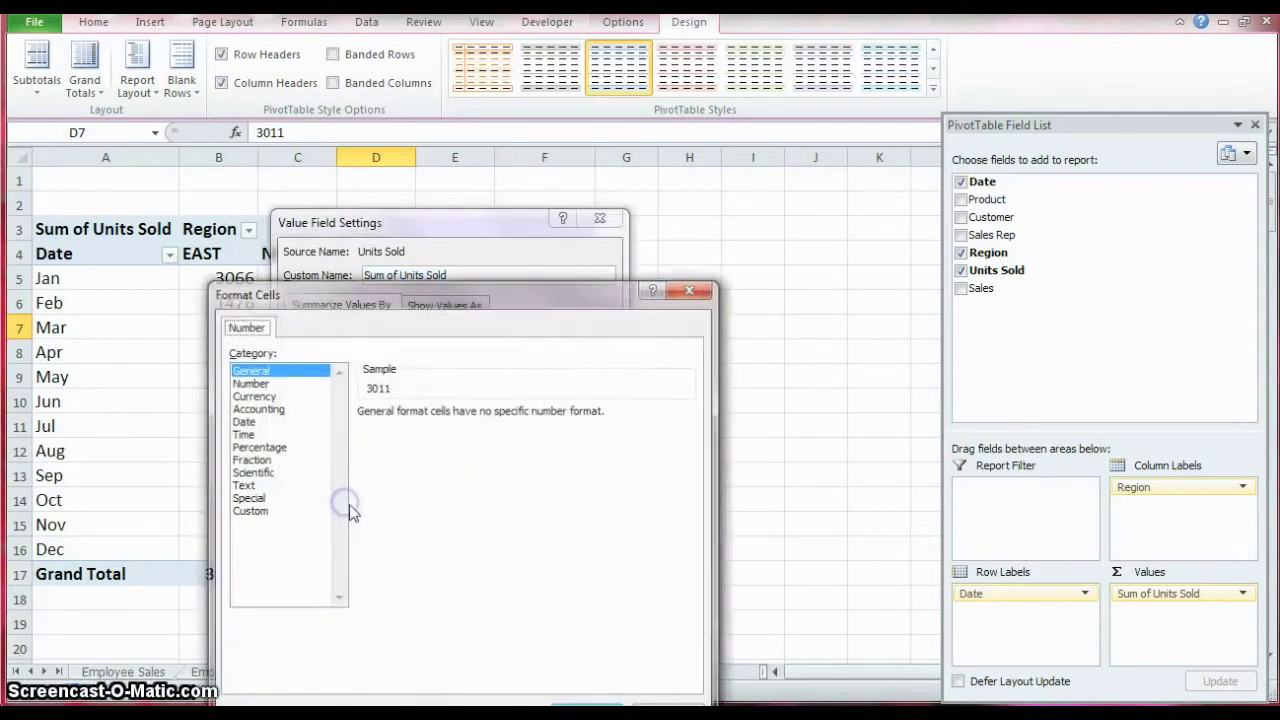
left_click_drag(391, 300, 391, 206)
left_click(252, 295)
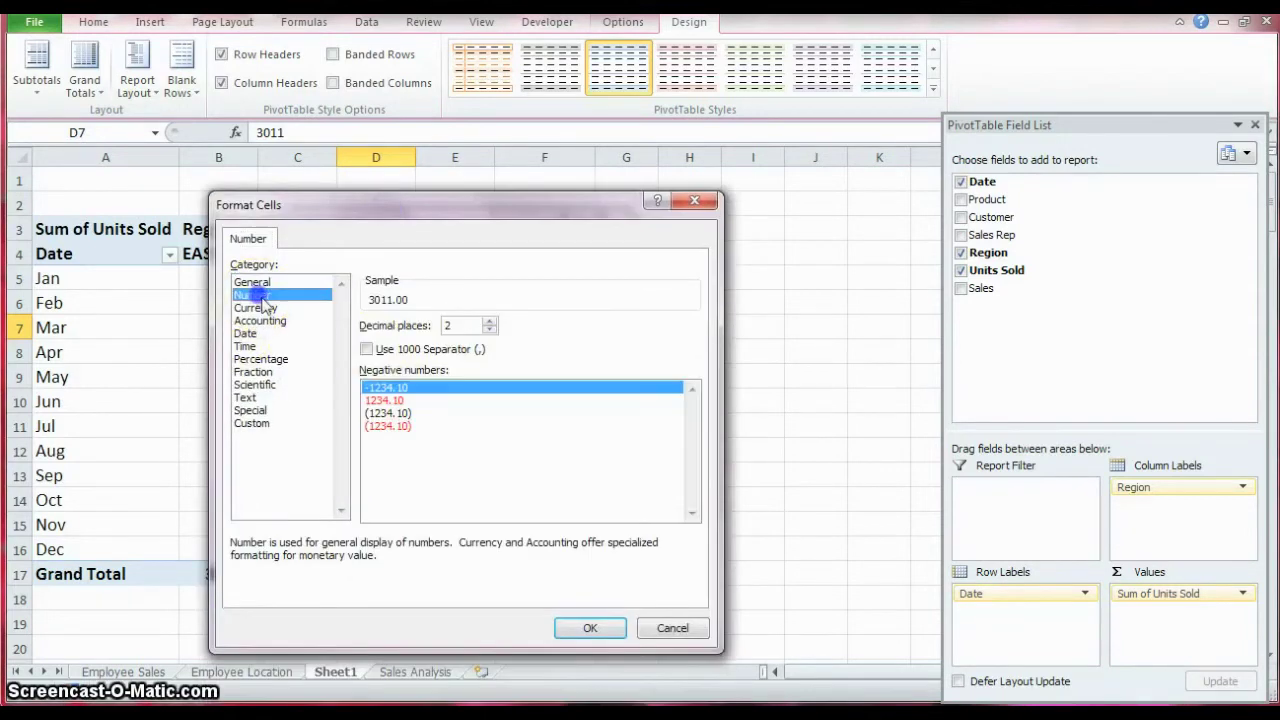
left_click(368, 349)
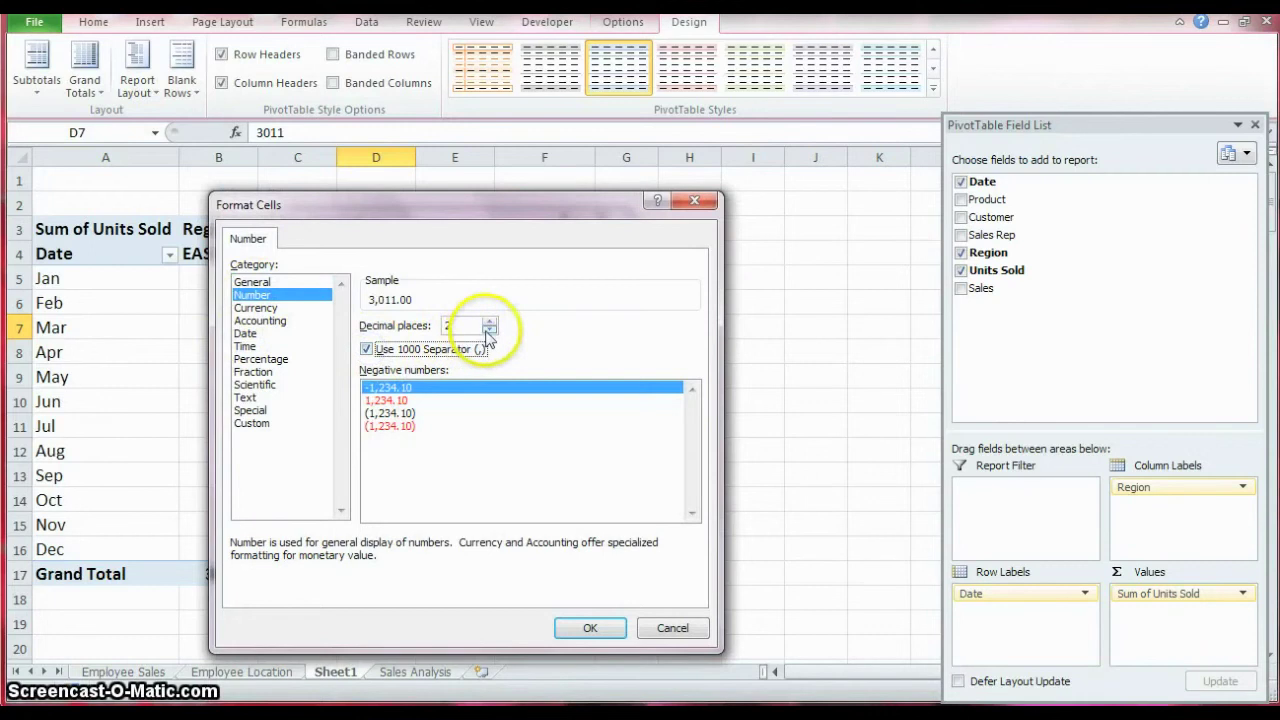
left_click(489, 330)
left_click(489, 330)
left_click(590, 627)
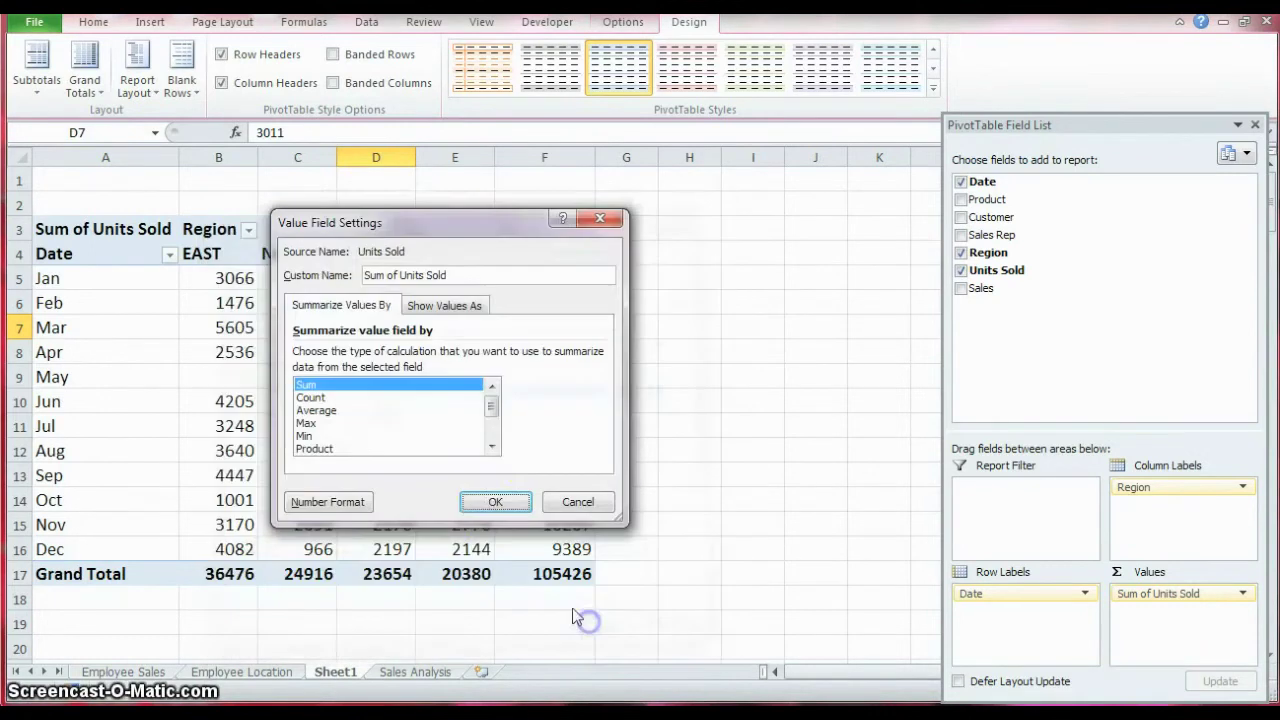
left_click(488, 500)
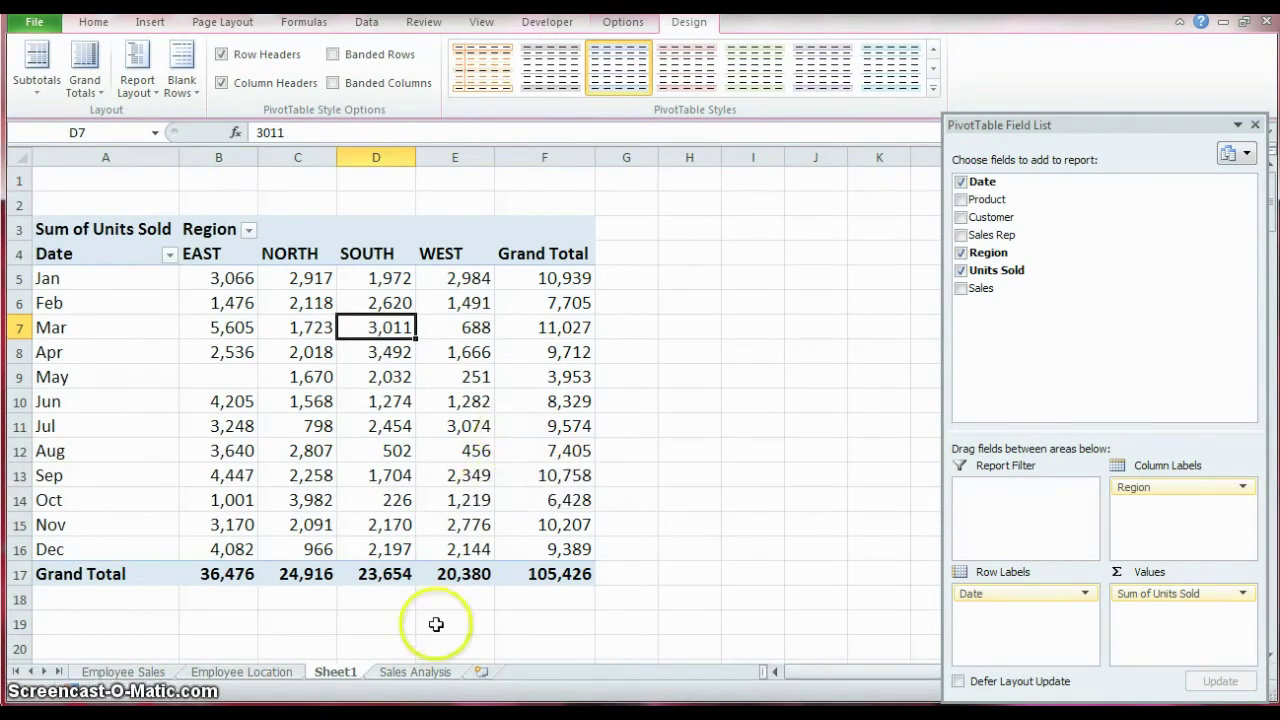
Add Sales Rep as a report filter and filter the pivot table to the first listed sales rep
left_click(93, 22)
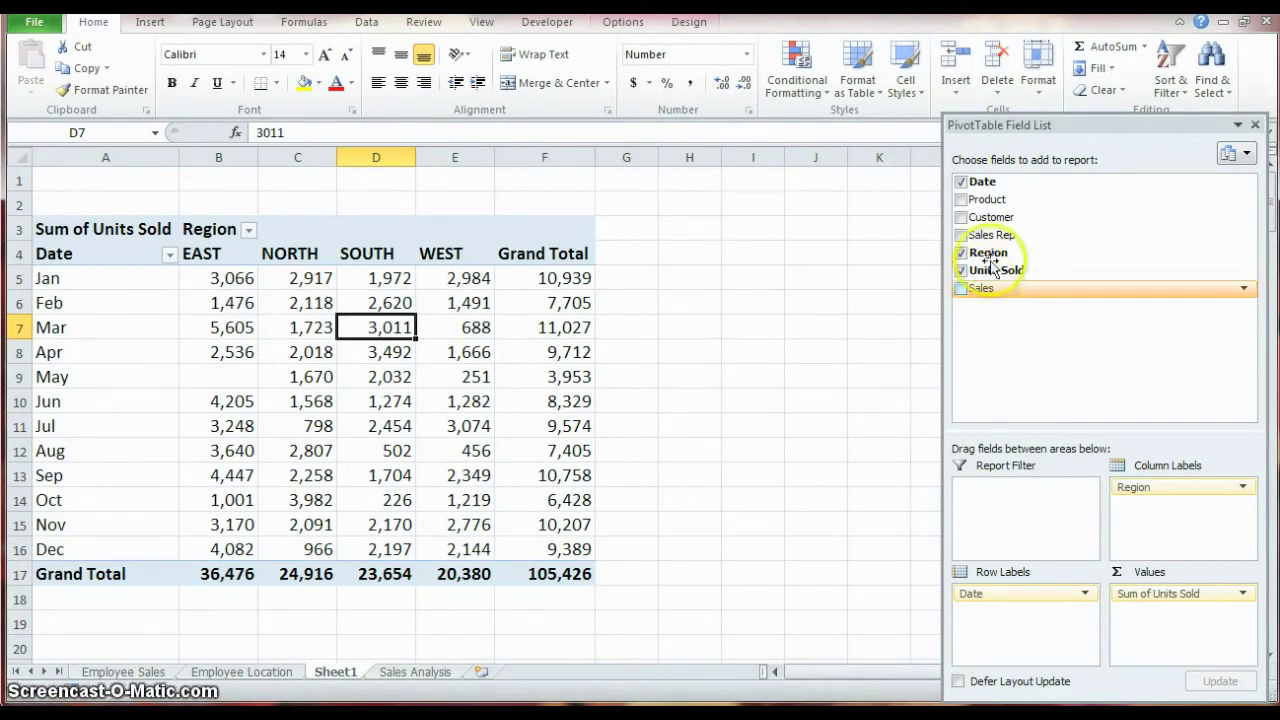
left_click_drag(992, 236, 995, 495)
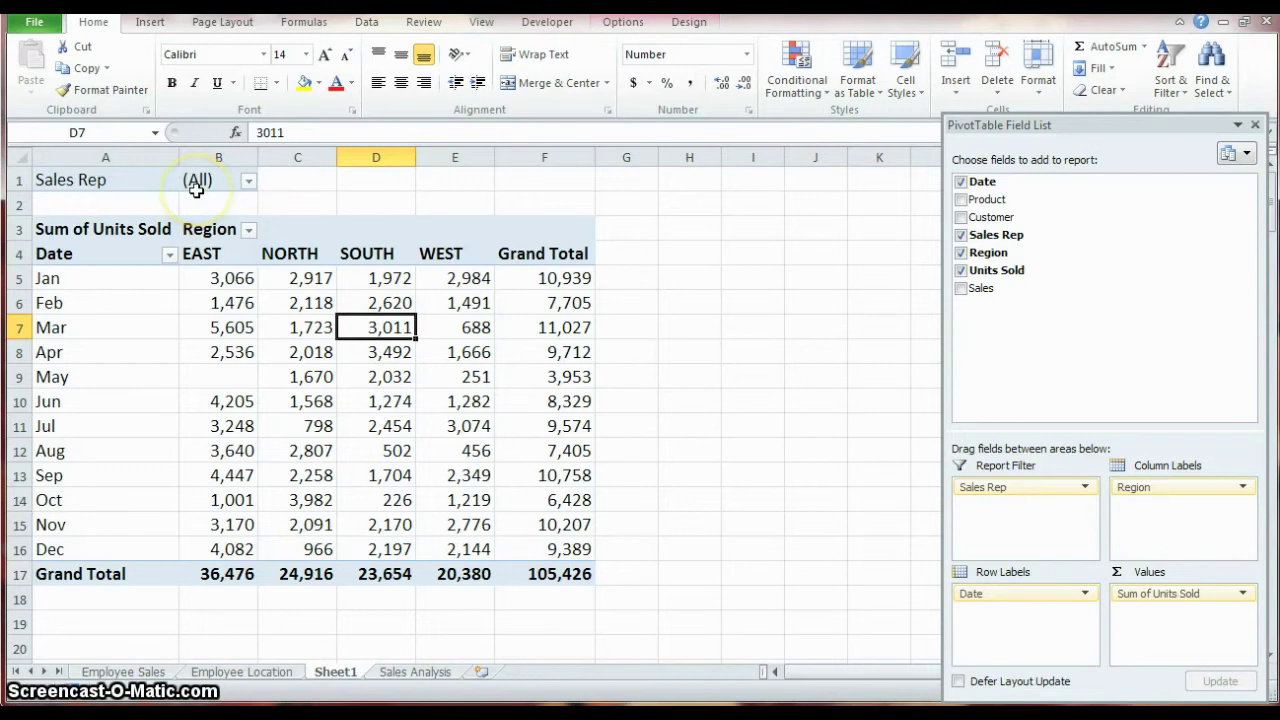
left_click(248, 182)
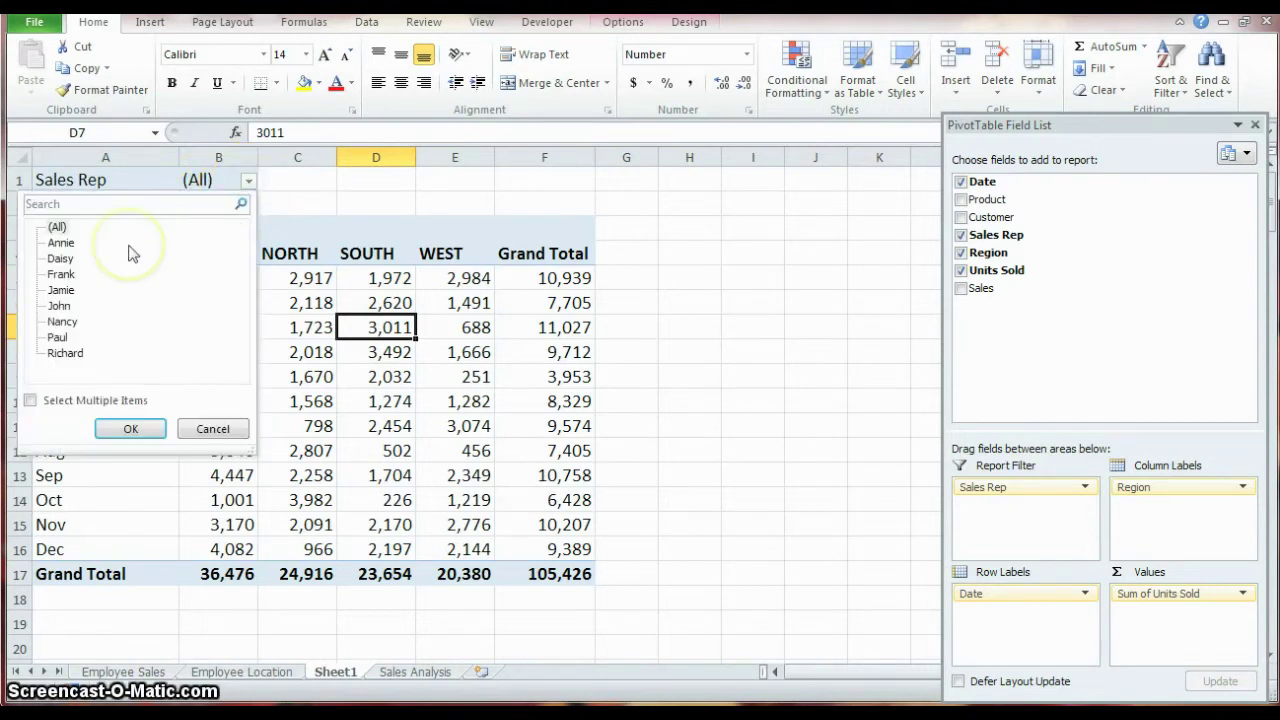
left_click(63, 245)
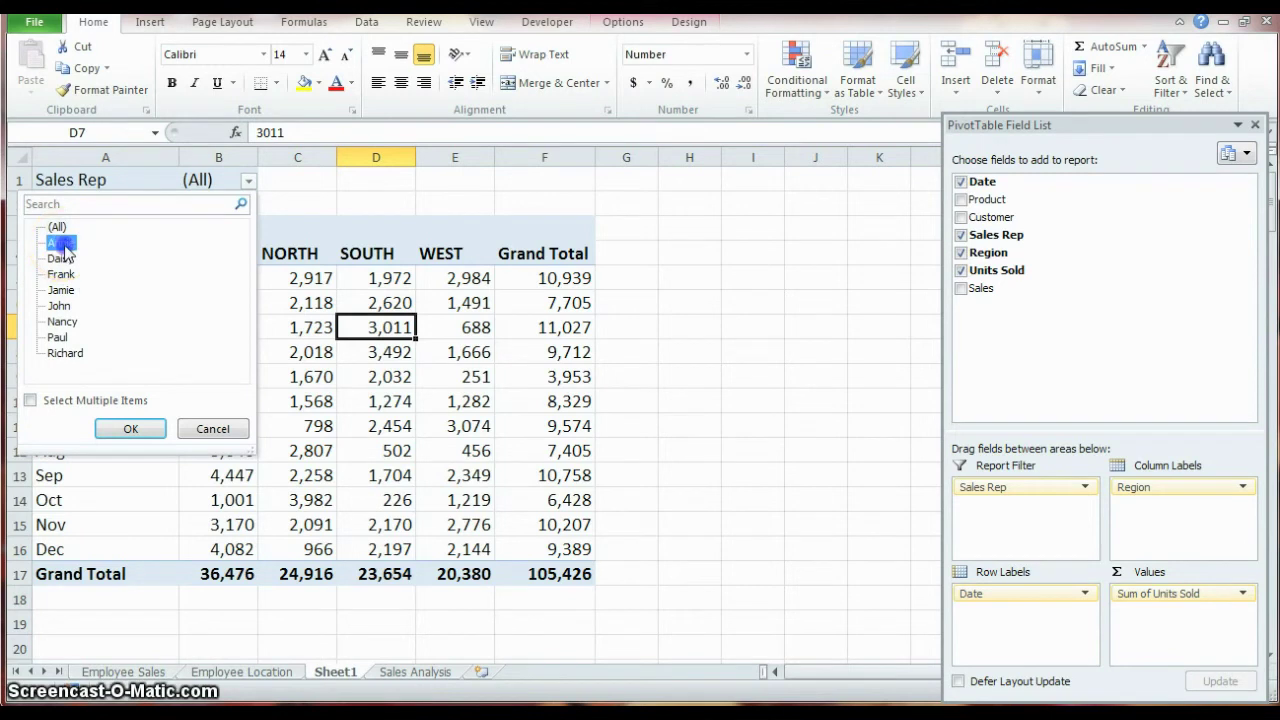
left_click(129, 426)
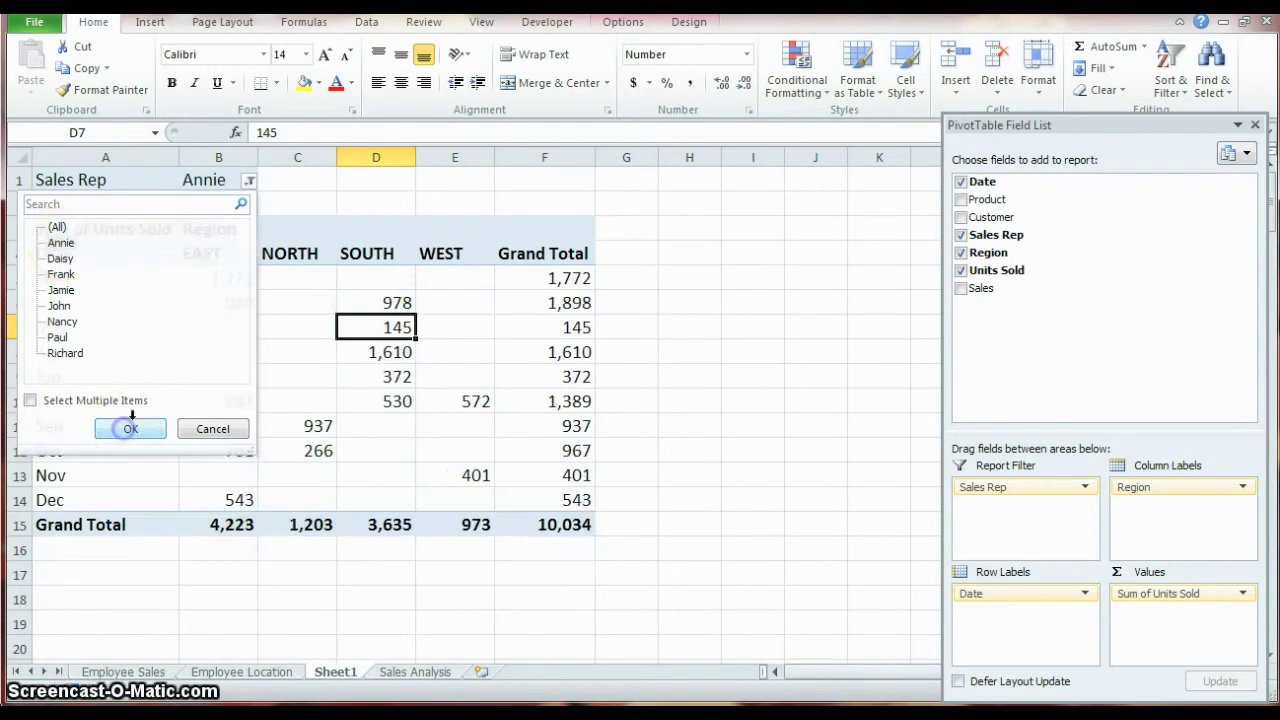
Allow multiple items in the Sales Rep report filter and include the first four listed sales reps
left_click(249, 180)
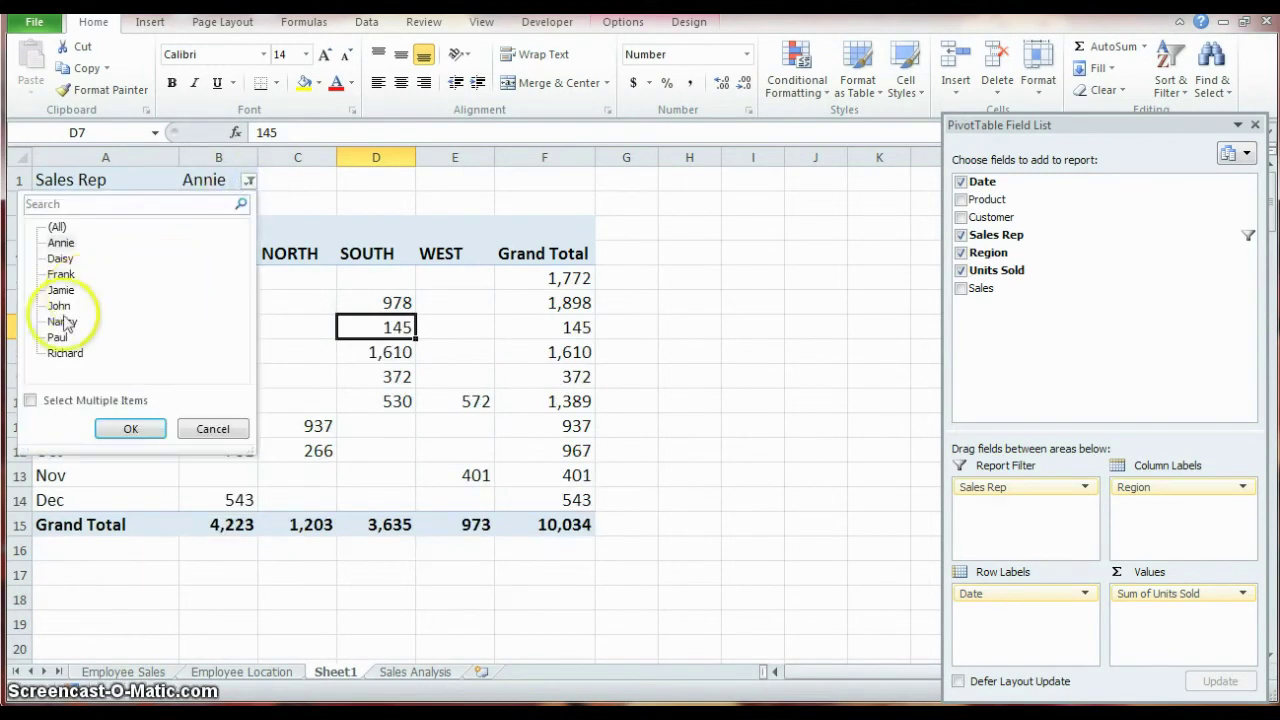
left_click(30, 400)
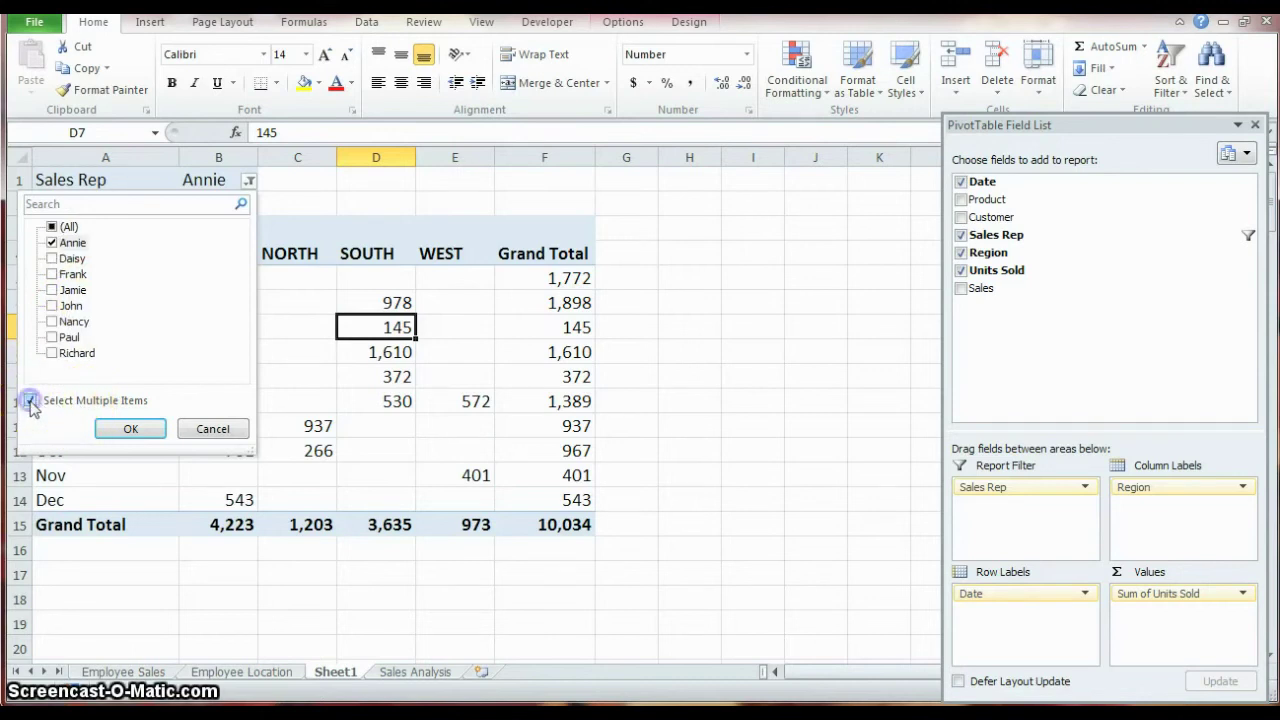
left_click(52, 259)
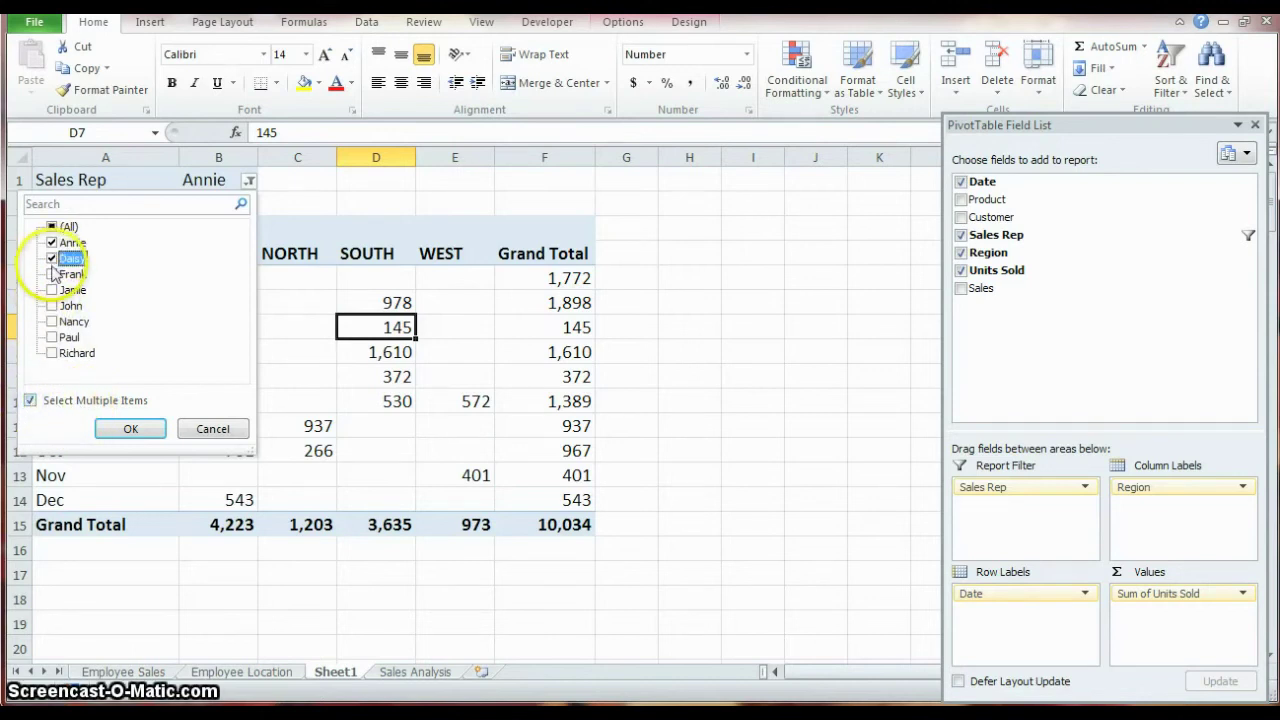
left_click(130, 428)
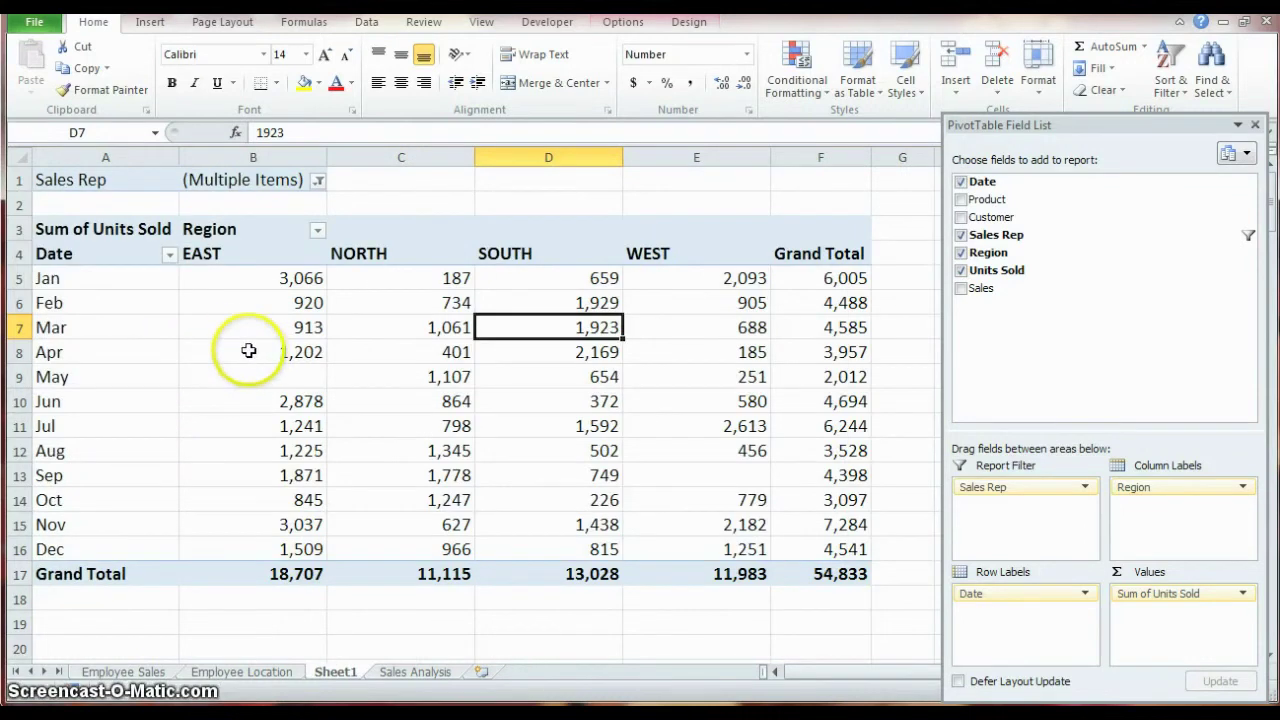
Reset the Sales Rep report filter to (All) and remove the field from the report filter area
left_click(317, 180)
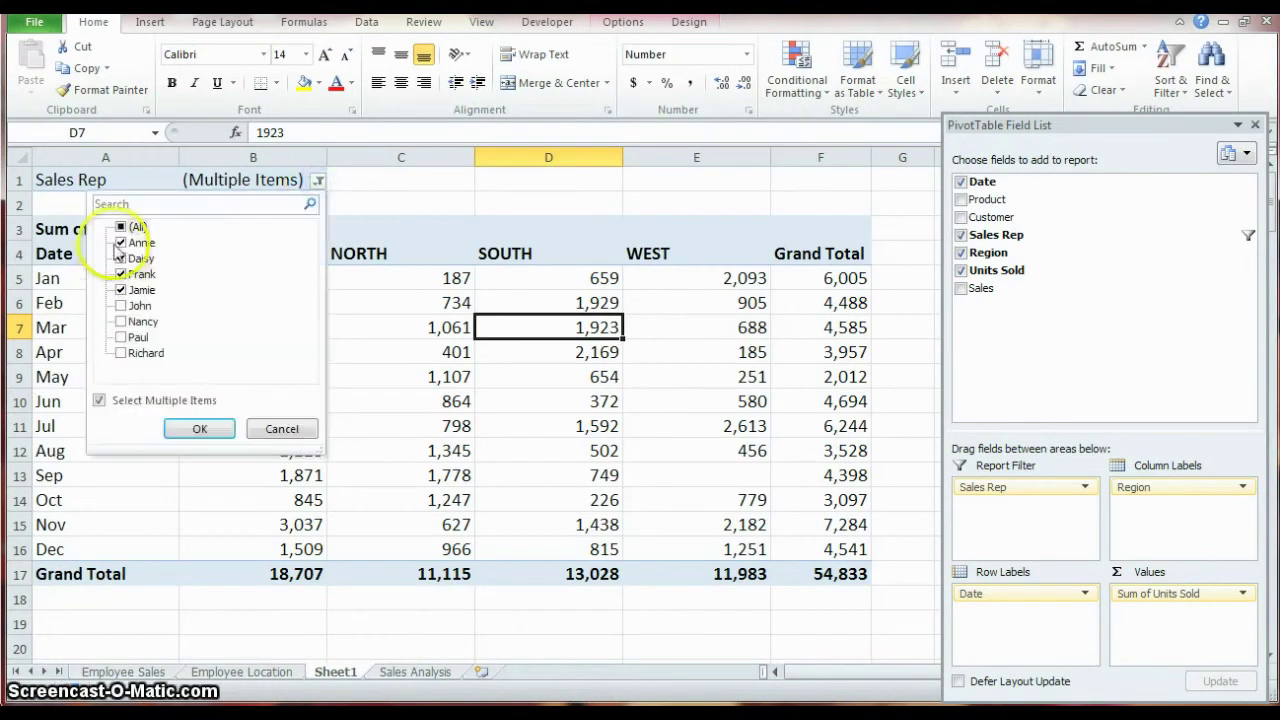
left_click(132, 227)
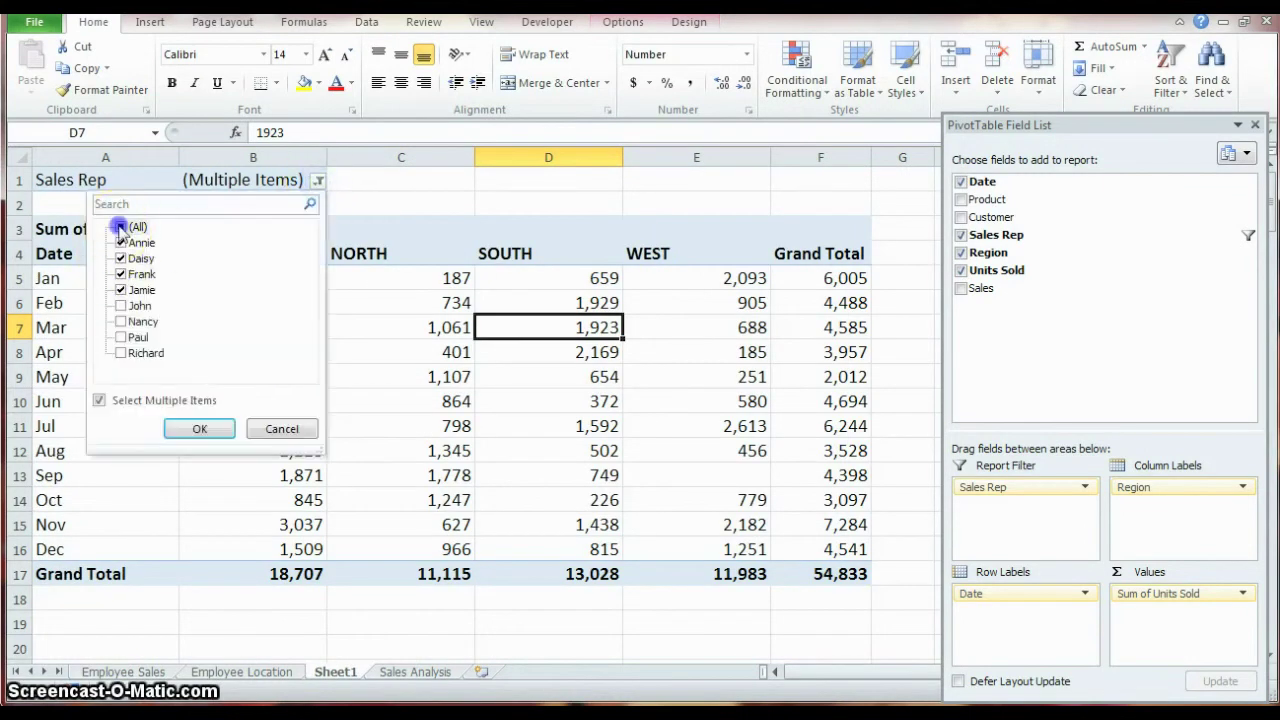
left_click(200, 428)
left_click_drag(1030, 497, 1032, 388)
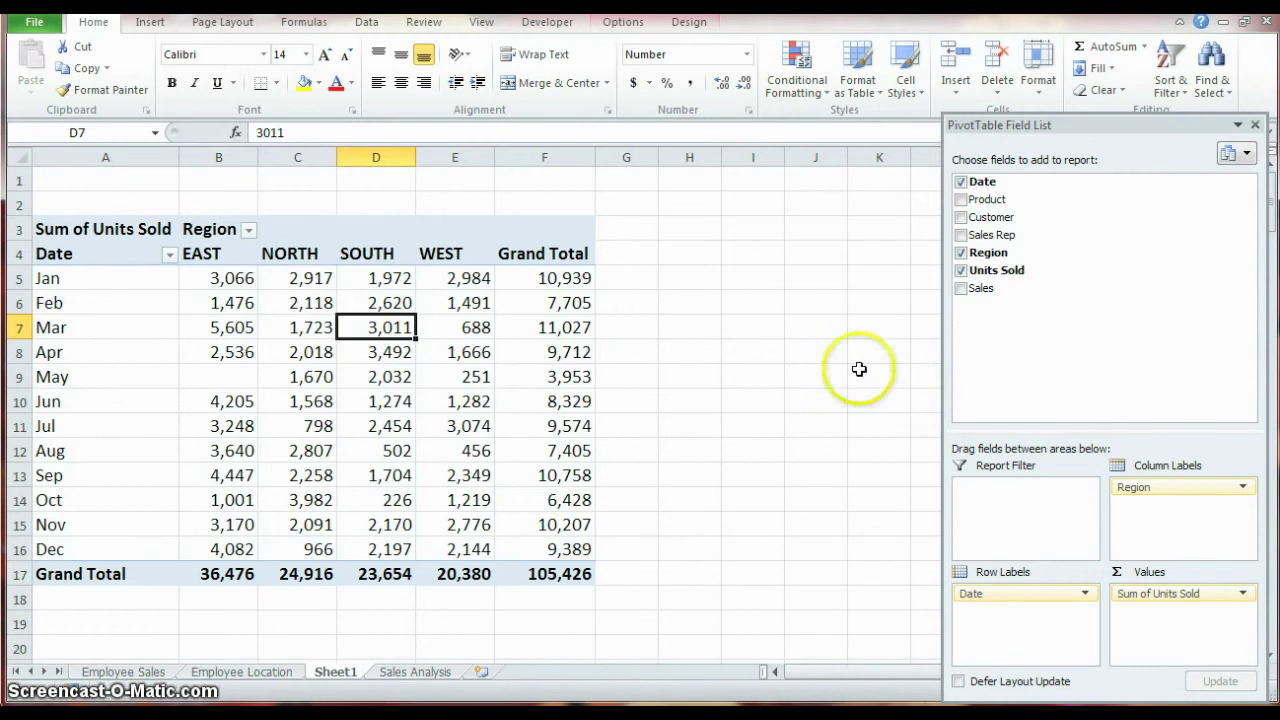
Insert slicers for Sales Rep and Region and arrange them side by side next to the pivot table
left_click(624, 25)
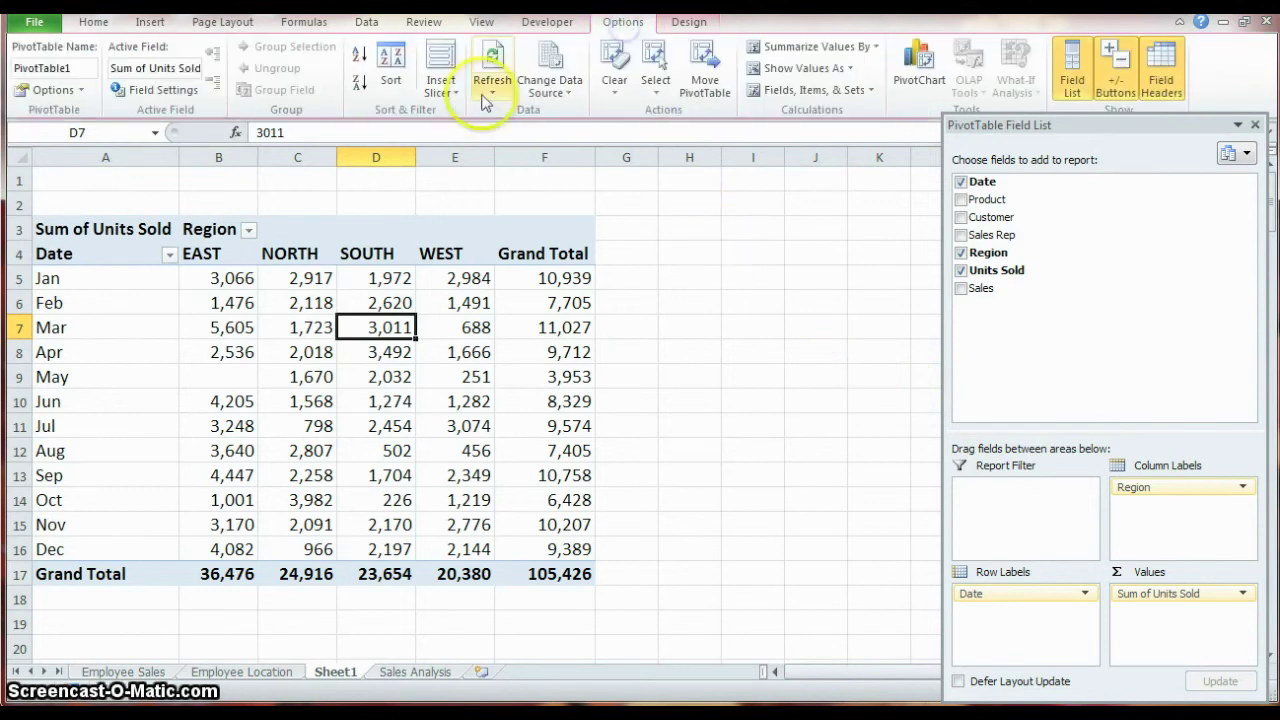
left_click(442, 62)
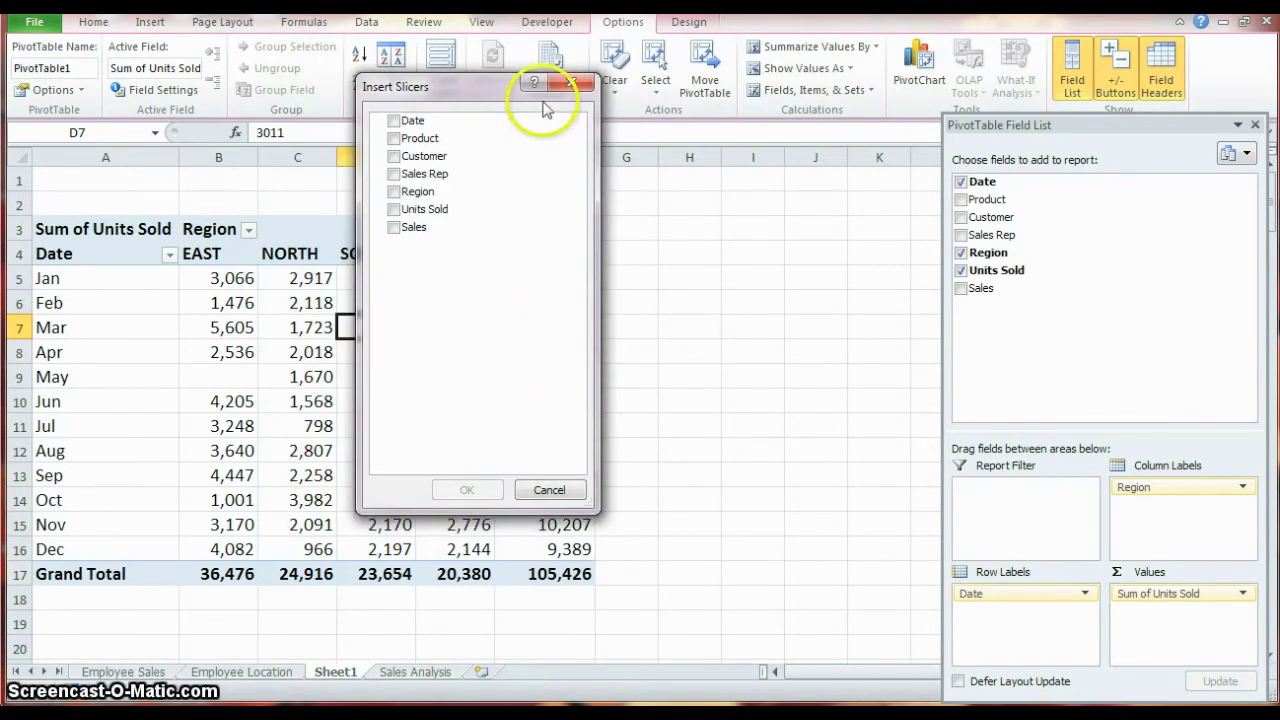
left_click(394, 174)
left_click(394, 191)
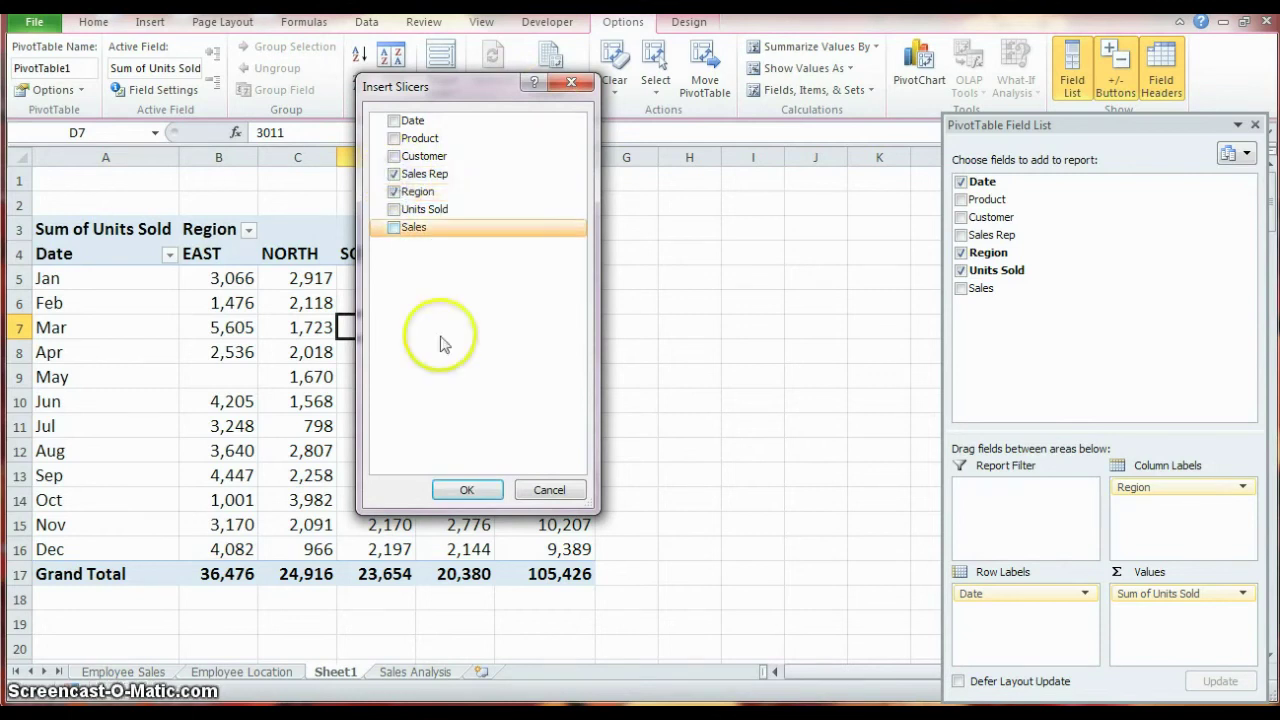
left_click(466, 490)
left_click_drag(650, 330, 835, 267)
left_click_drag(660, 277, 686, 268)
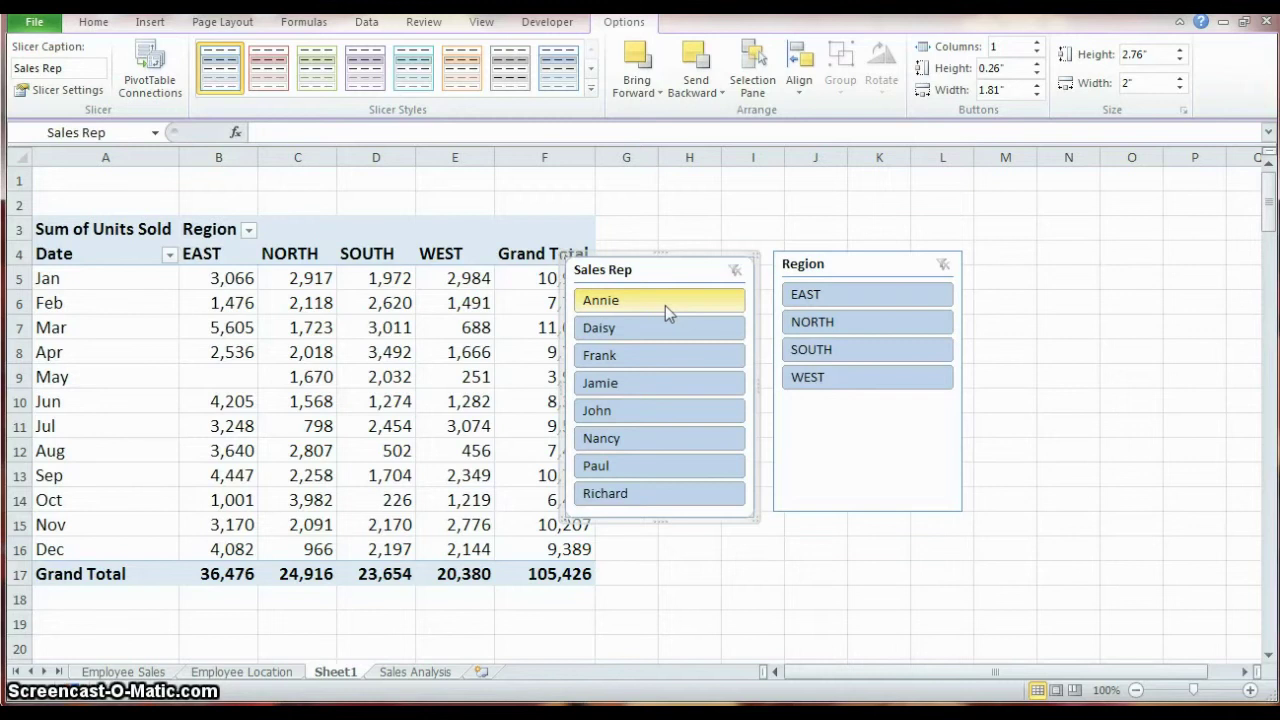
Use the slicers to filter the pivot table to the EAST region and the first listed sales rep
left_click(808, 302)
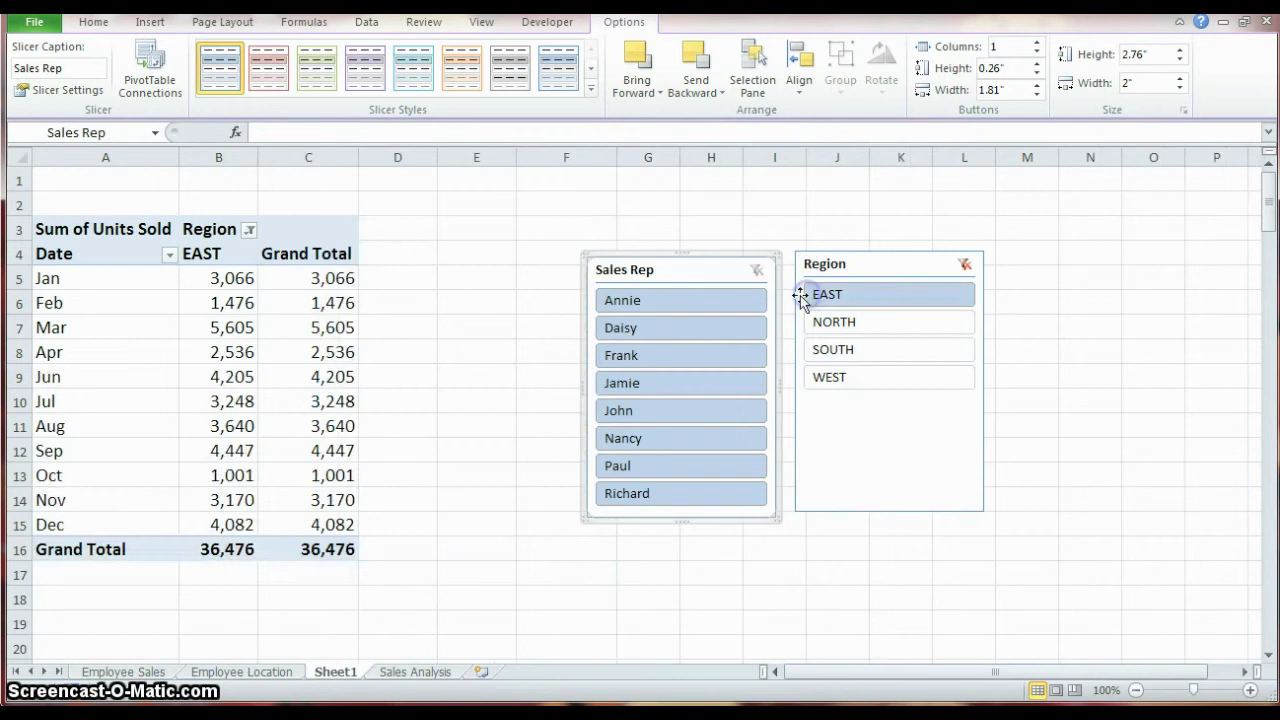
left_click(709, 300)
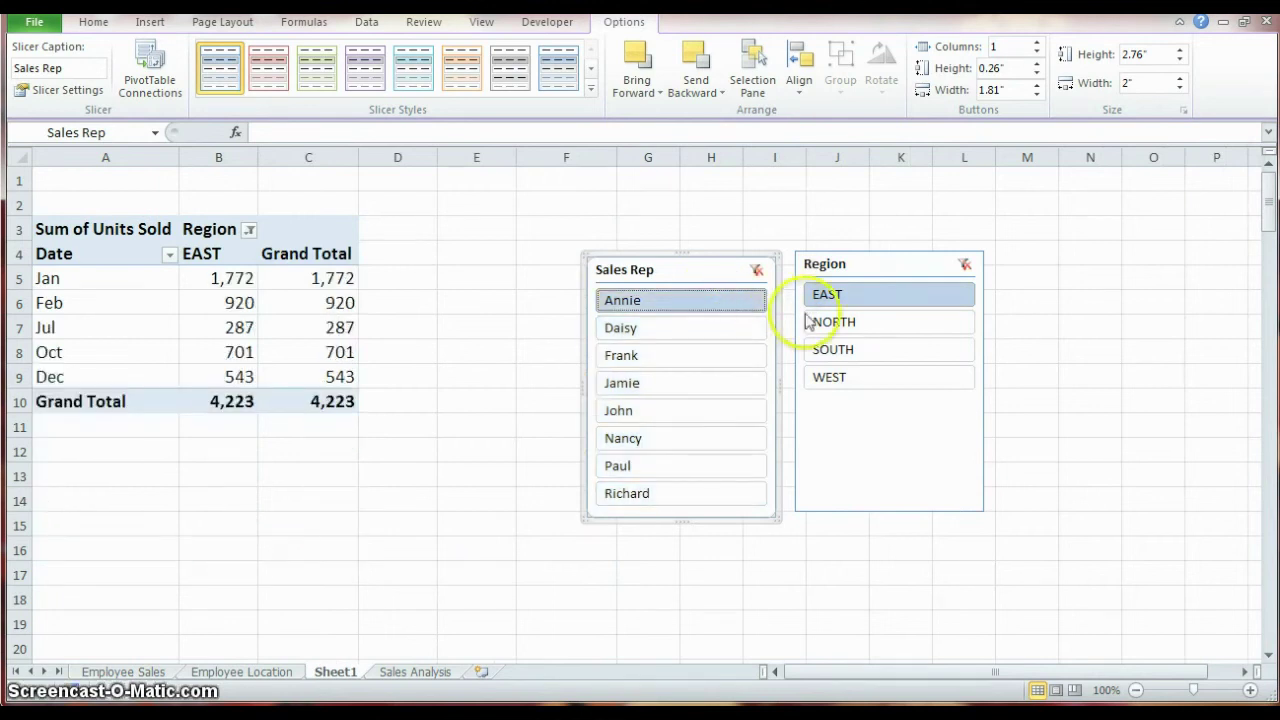
Extend the slicer filters to also include the WEST region and the second listed sales rep
left_click(851, 377, "ctrl")
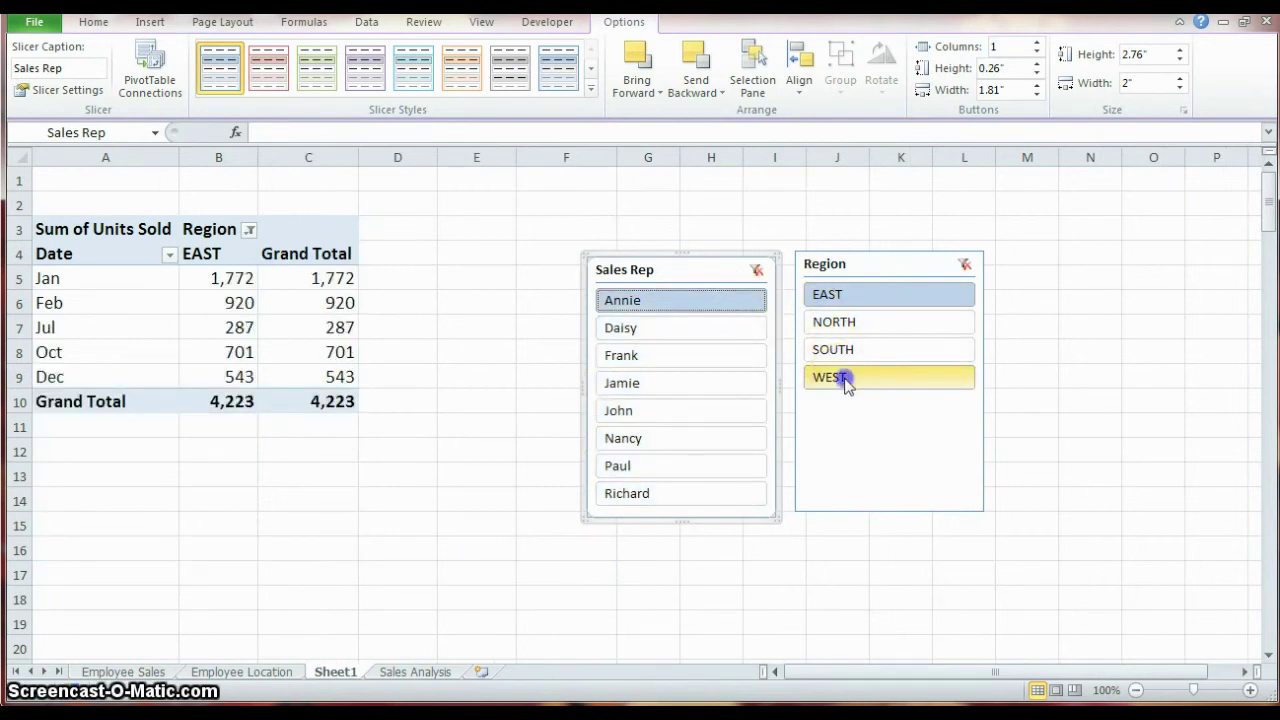
left_click(652, 330, "ctrl")
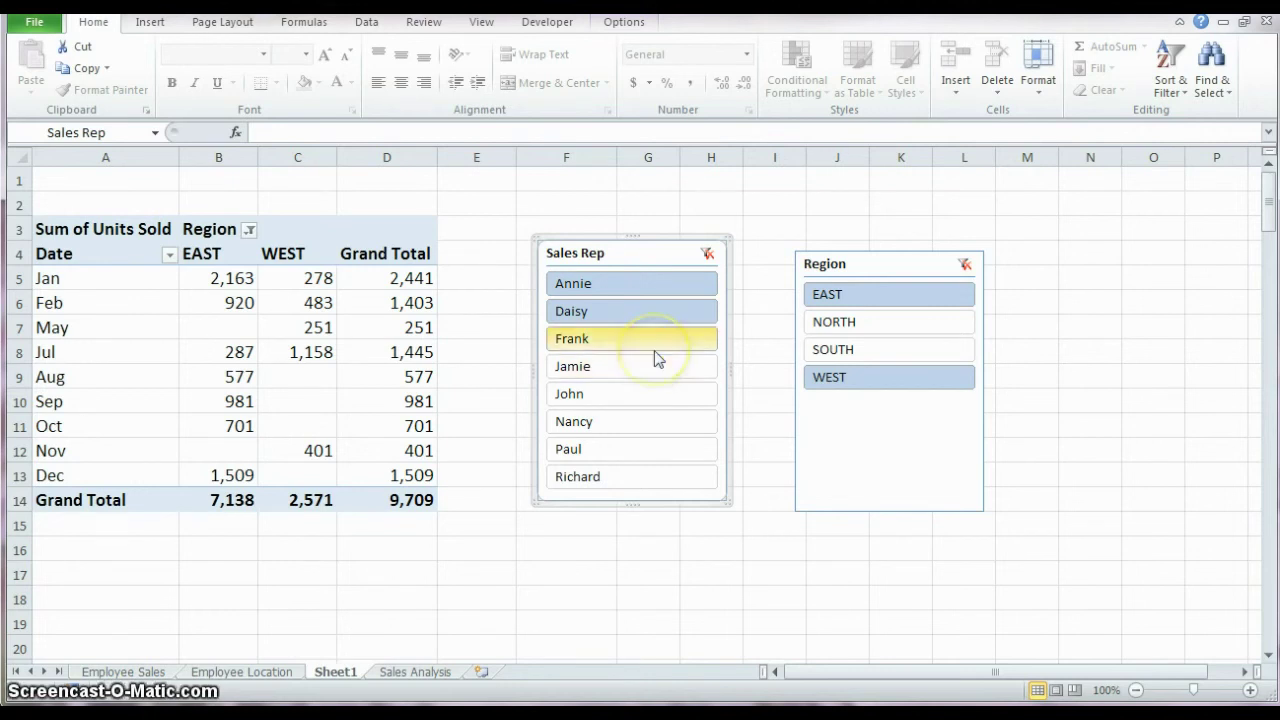
Clear the Sales Rep and Region slicer filters and delete both slicers from the sheet
left_click(707, 255)
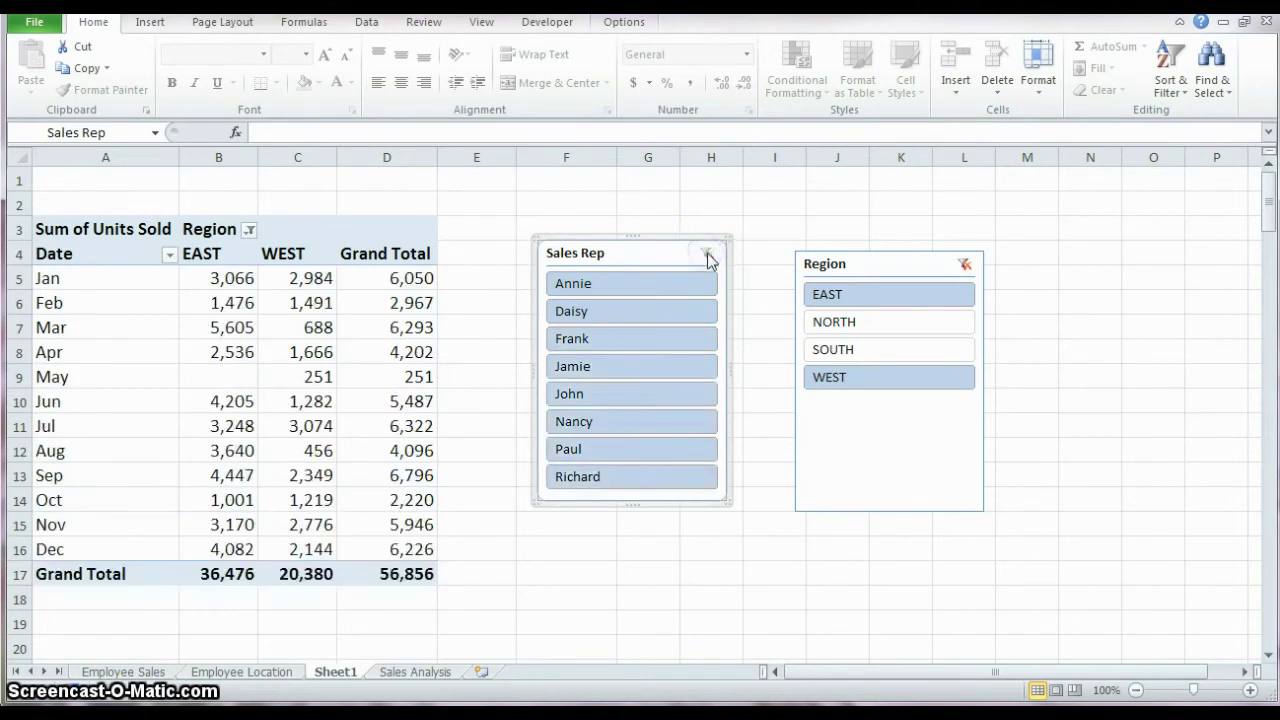
key("Delete")
left_click_drag(883, 268, 717, 267)
left_click(800, 260)
key("Delete")
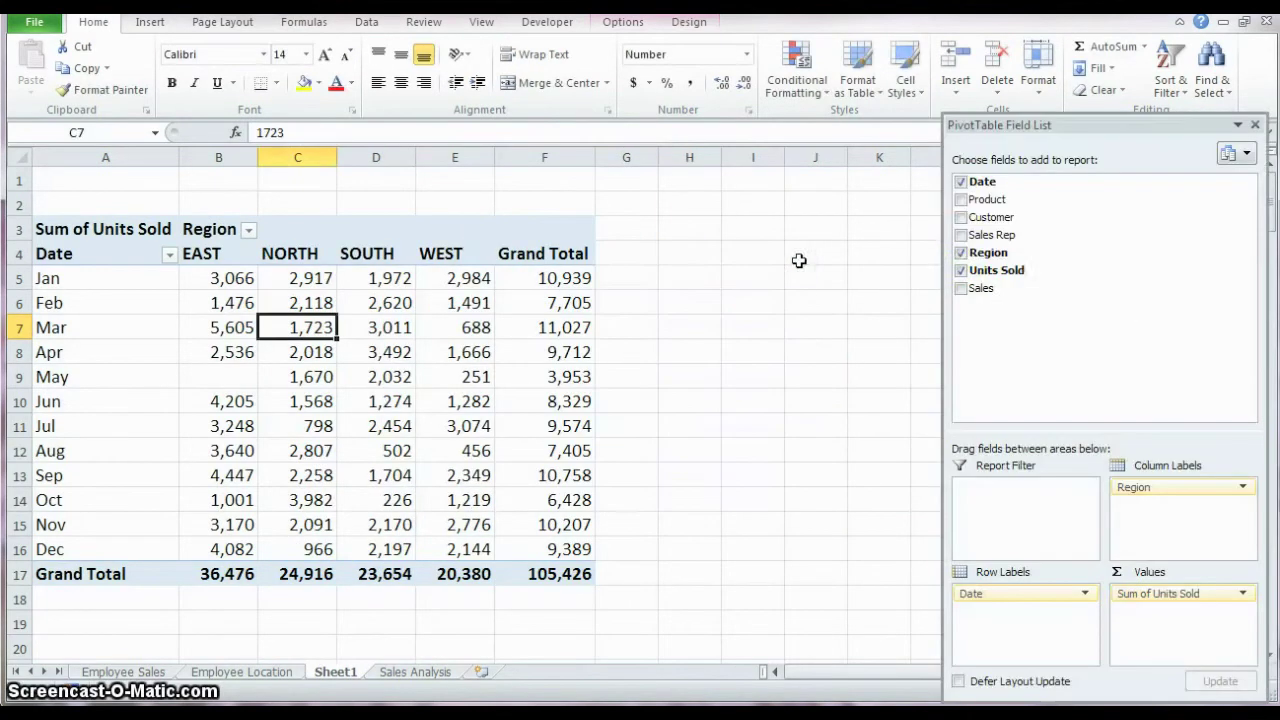
Remove Region and Date from the pivot table and add Sales Rep as the row label
left_click(960, 253)
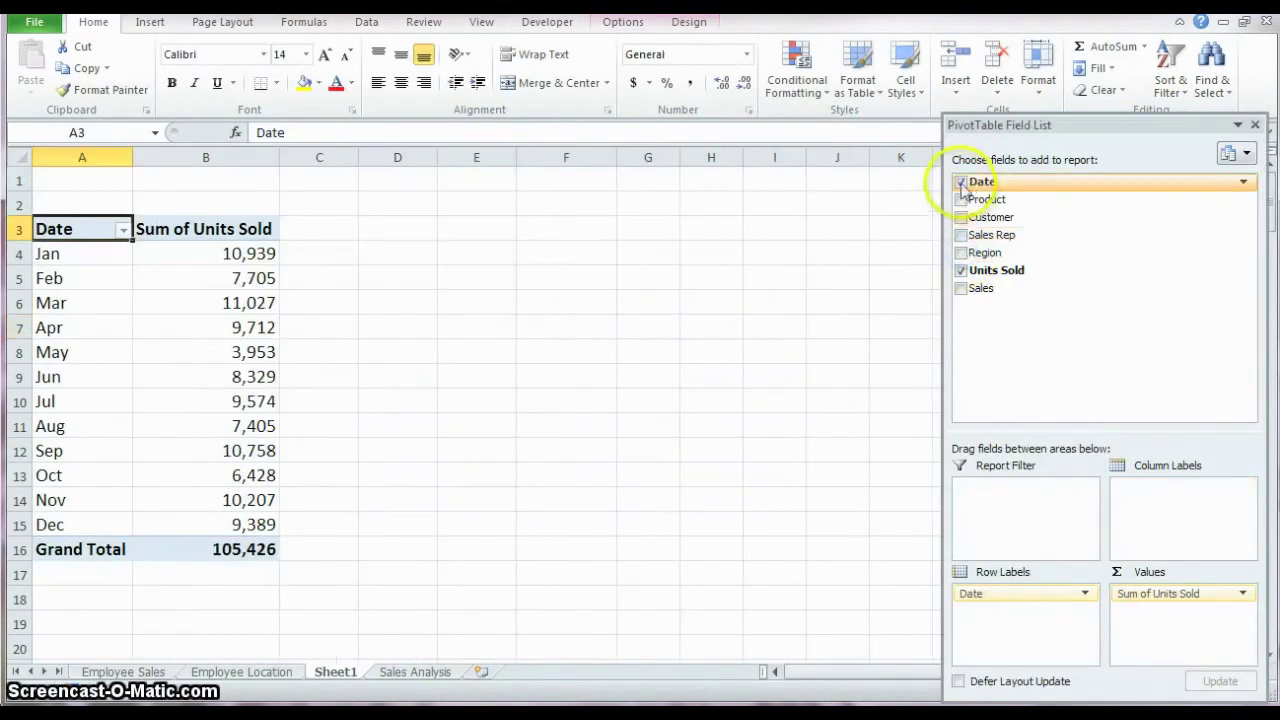
left_click(960, 182)
left_click_drag(991, 235, 1017, 616)
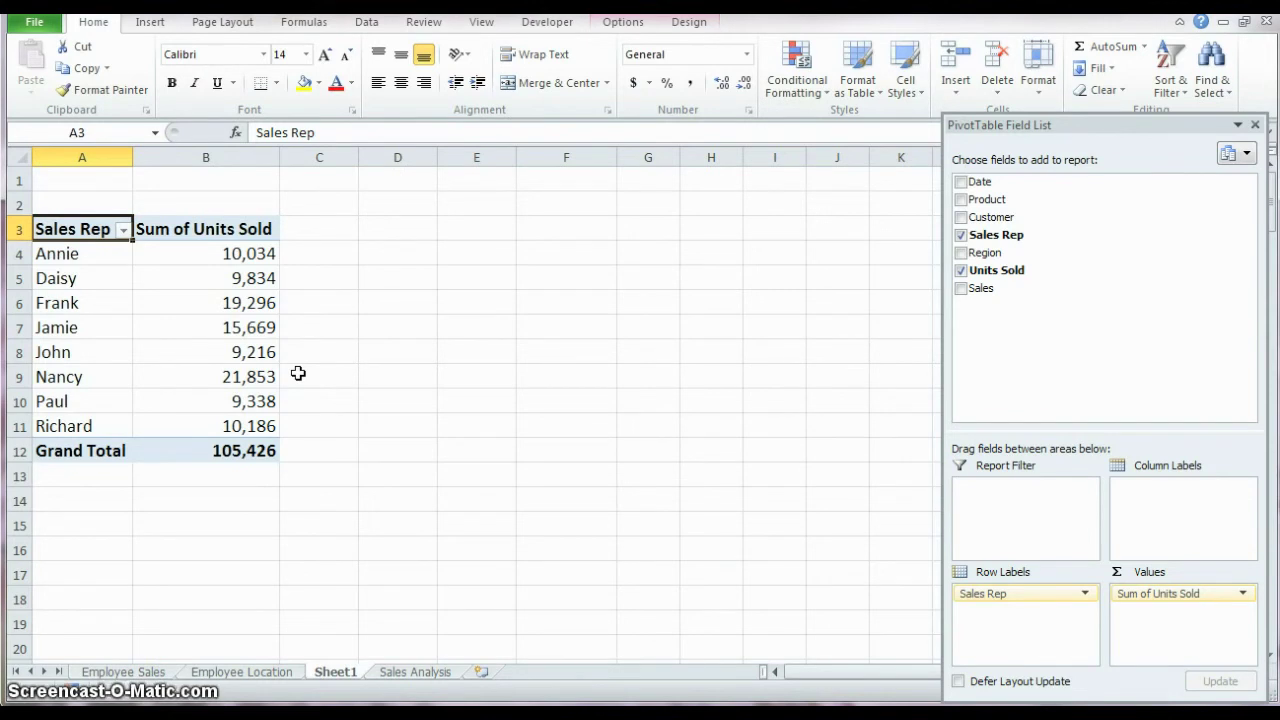
On the Sales Analysis sheet, set the units sold in the last record, cell F199, to 900
left_click(624, 24)
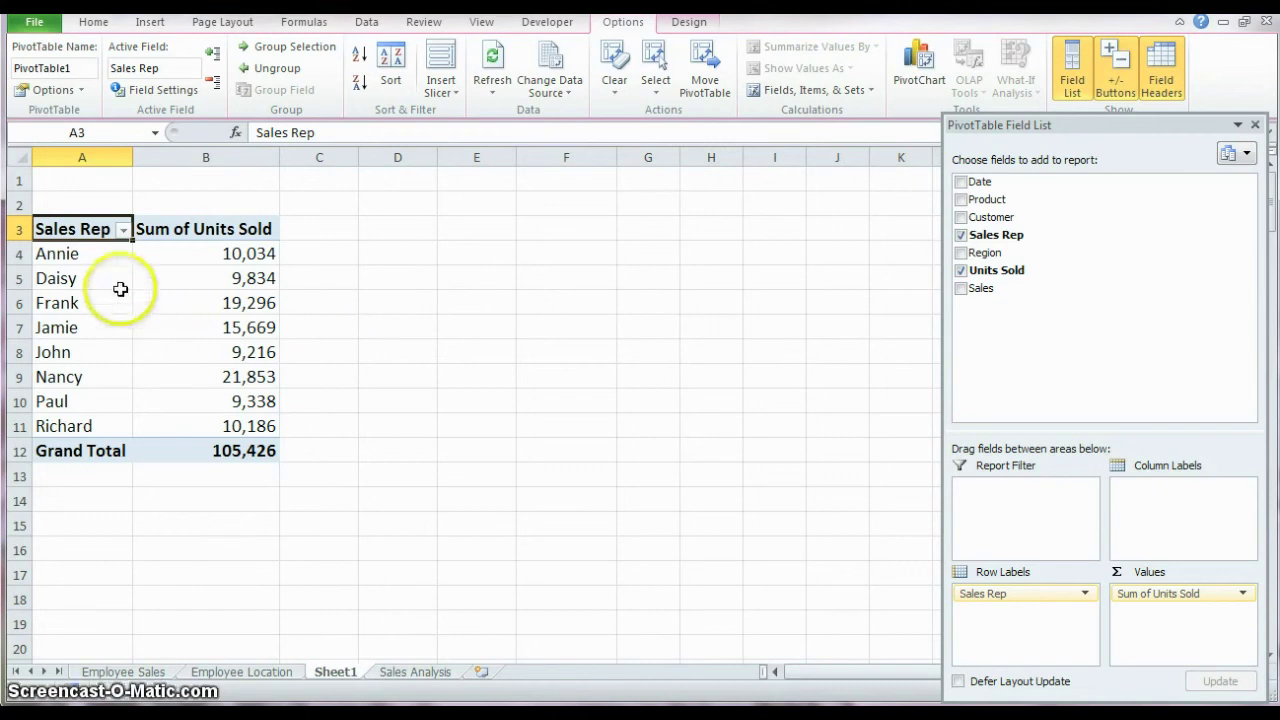
left_click_drag(95, 278, 226, 277)
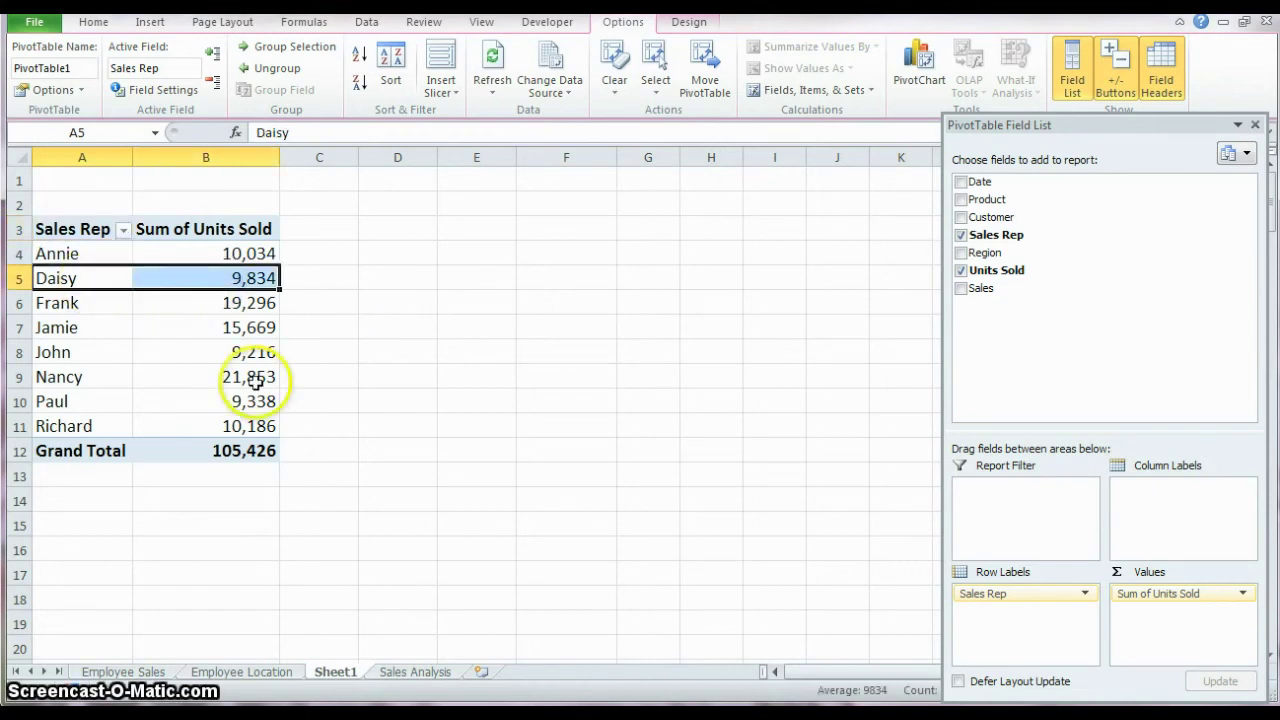
left_click(416, 672)
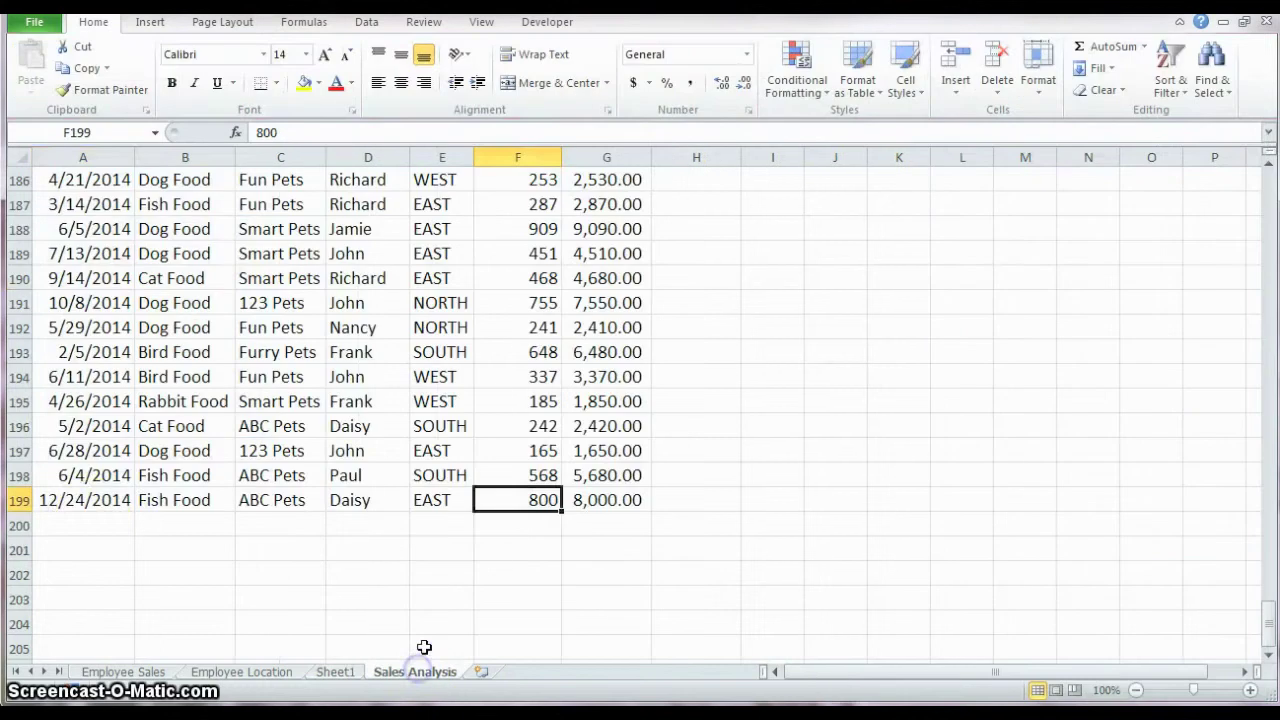
left_click_drag(88, 505, 594, 503)
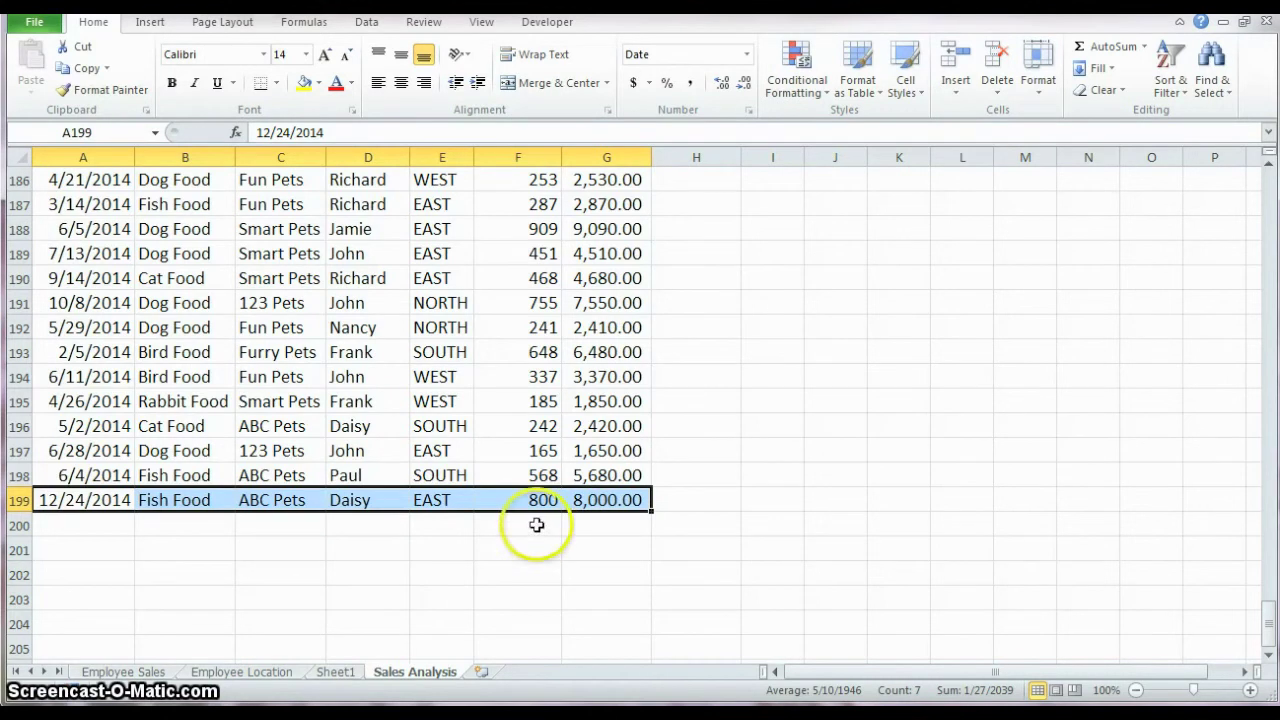
left_click(528, 499)
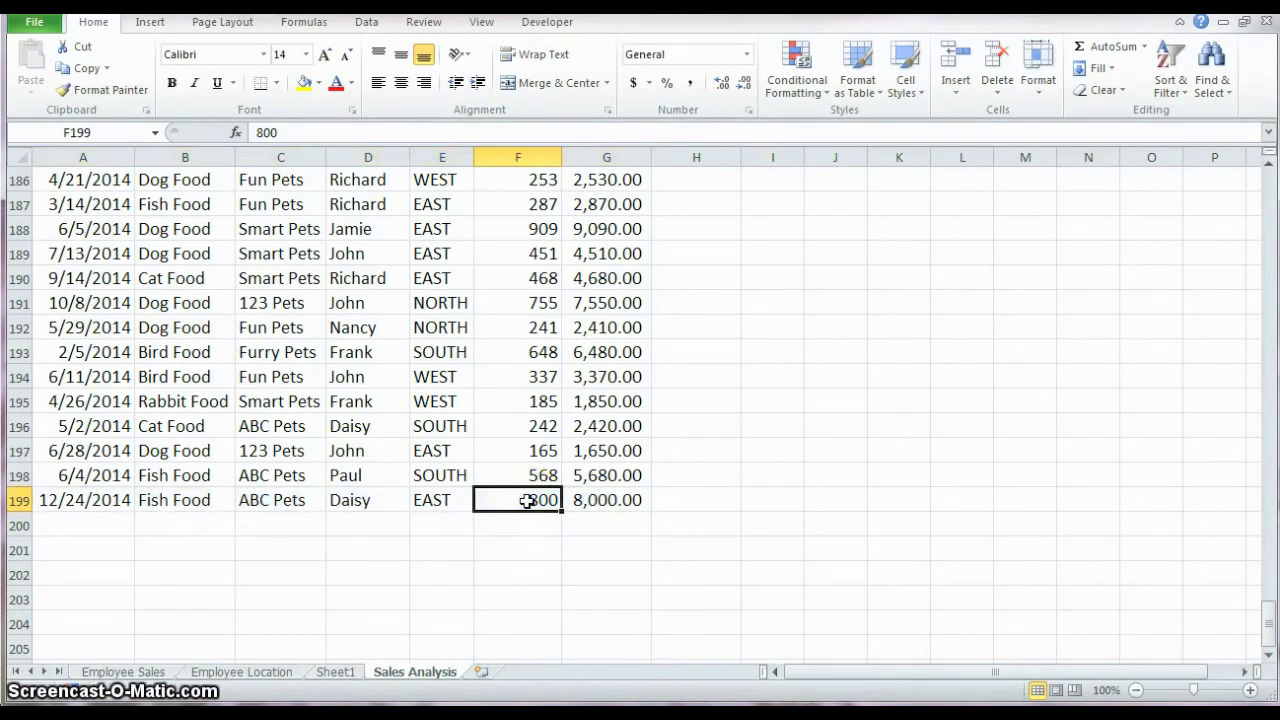
type("9")
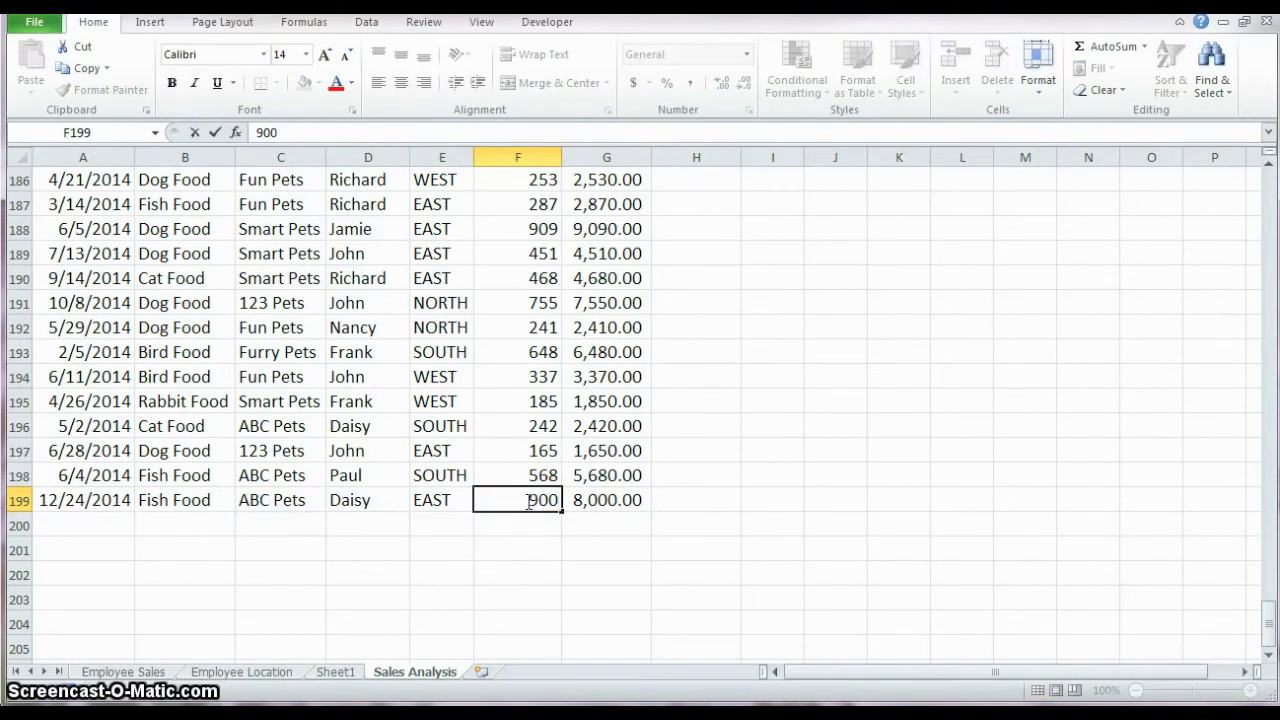
type("00")
key("Return")
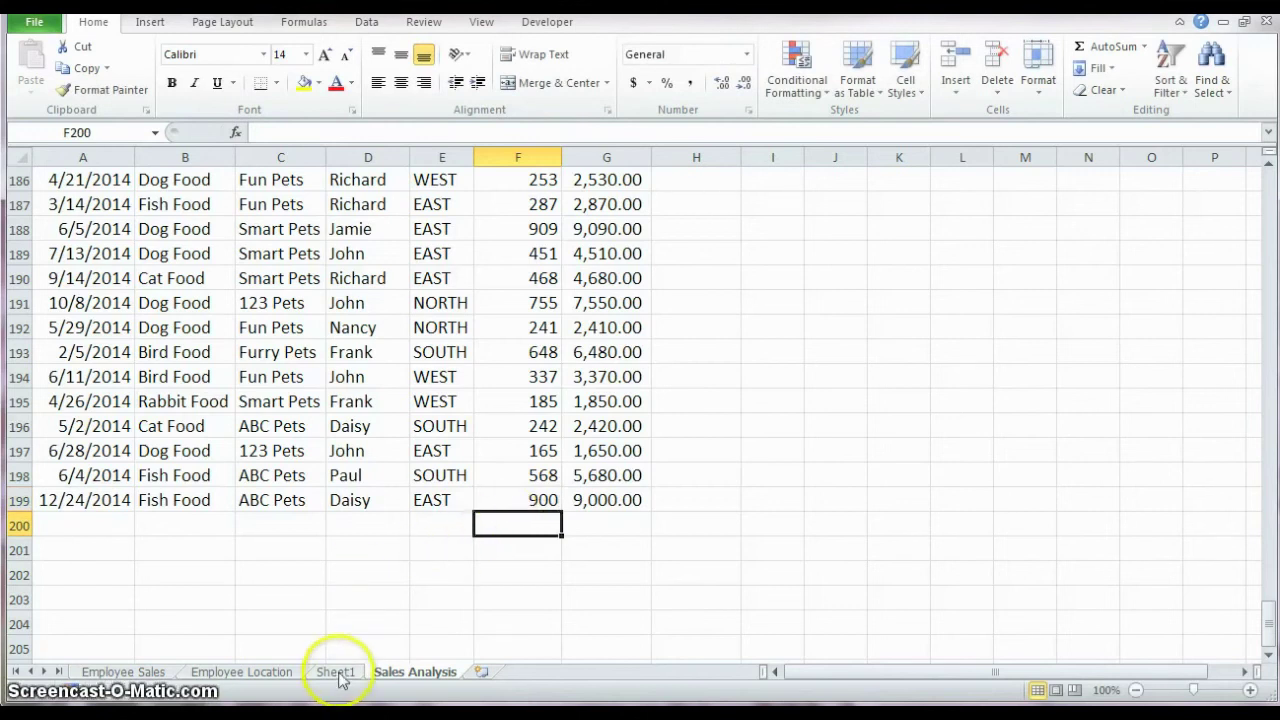
Refresh the pivot table on Sheet1 to pick up the edited units sold value
left_click(336, 672)
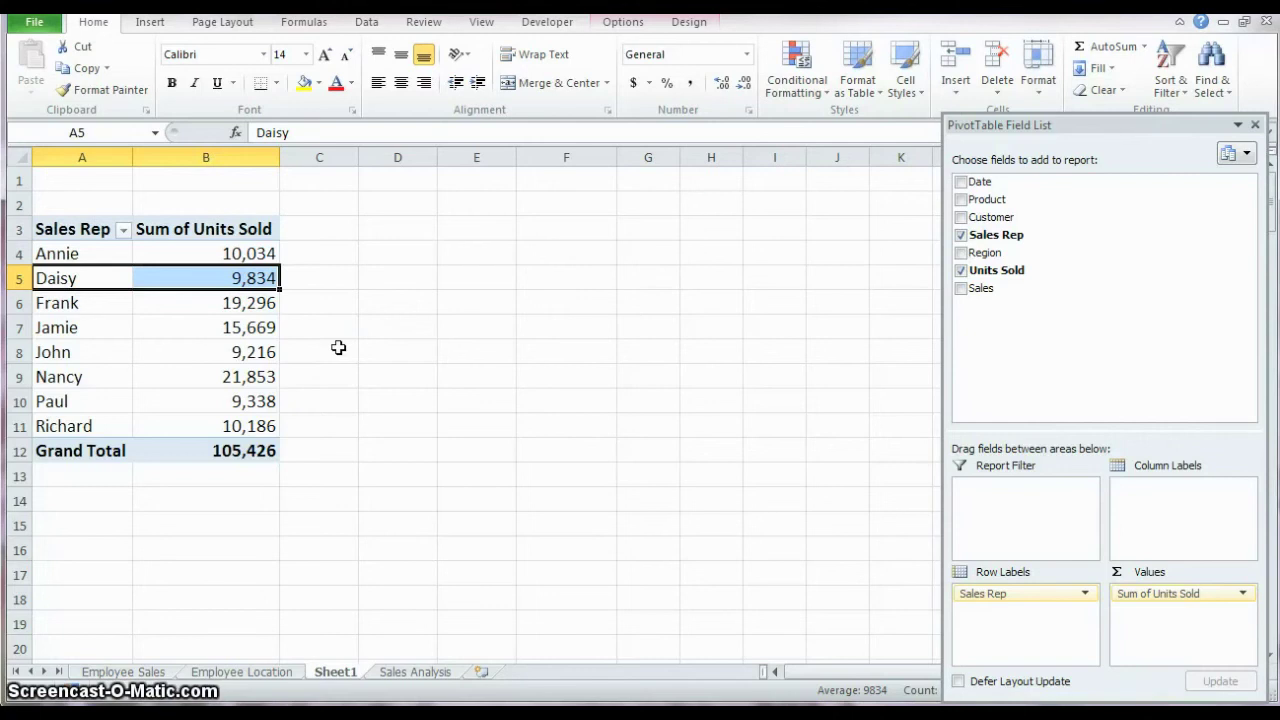
left_click(631, 28)
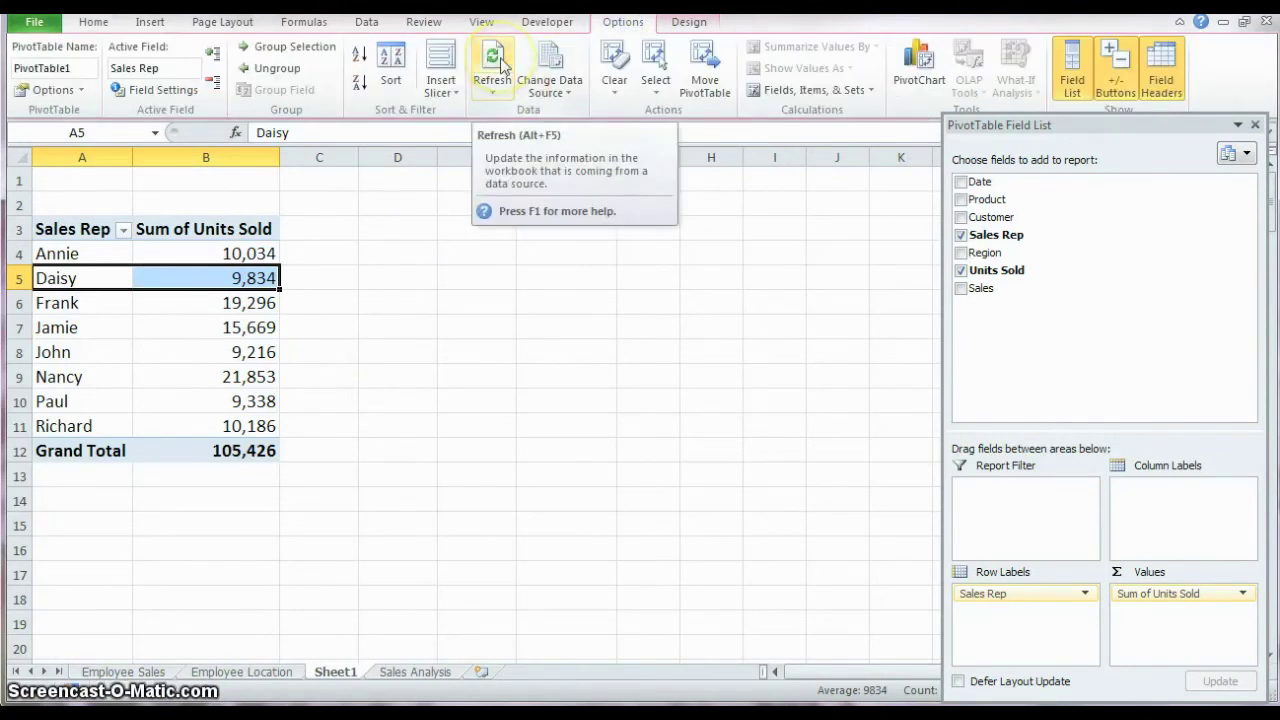
left_click(500, 66)
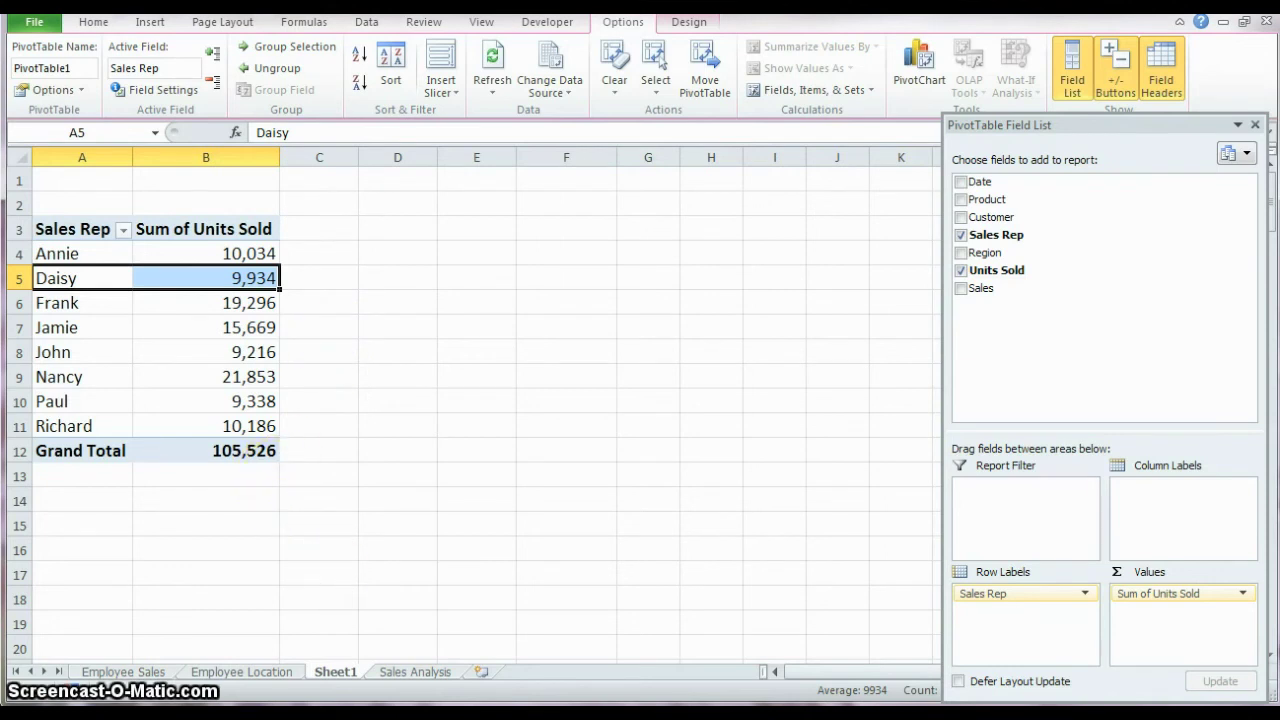
On the Sales Analysis sheet, fill the last record down into row 200 and enter a new sales rep's name in D200
left_click(414, 671)
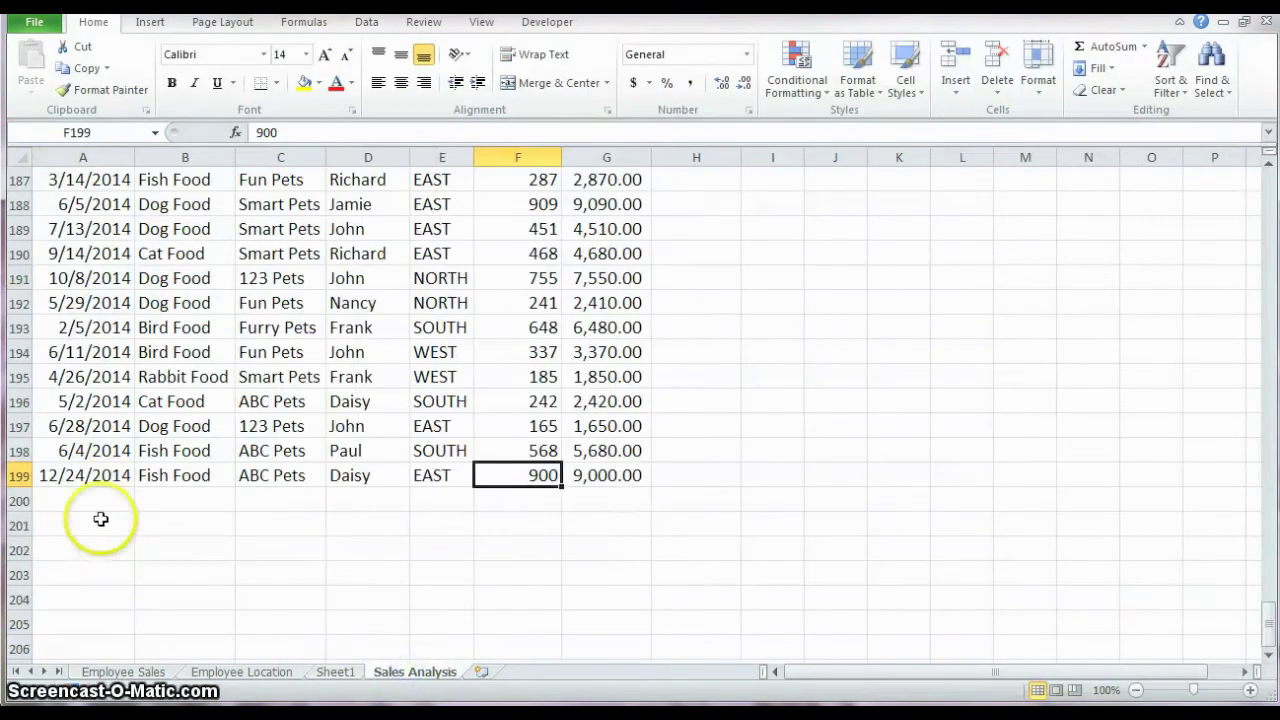
left_click_drag(107, 478, 651, 508)
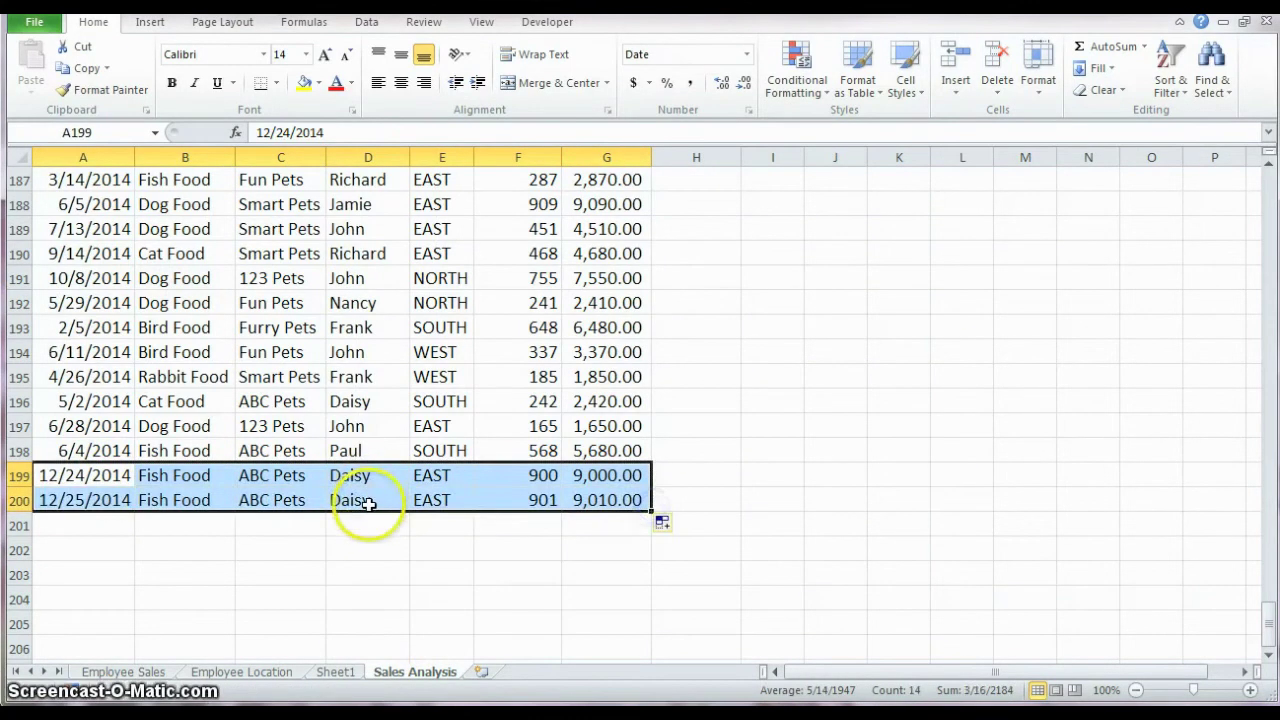
left_click(366, 503)
type("Jake")
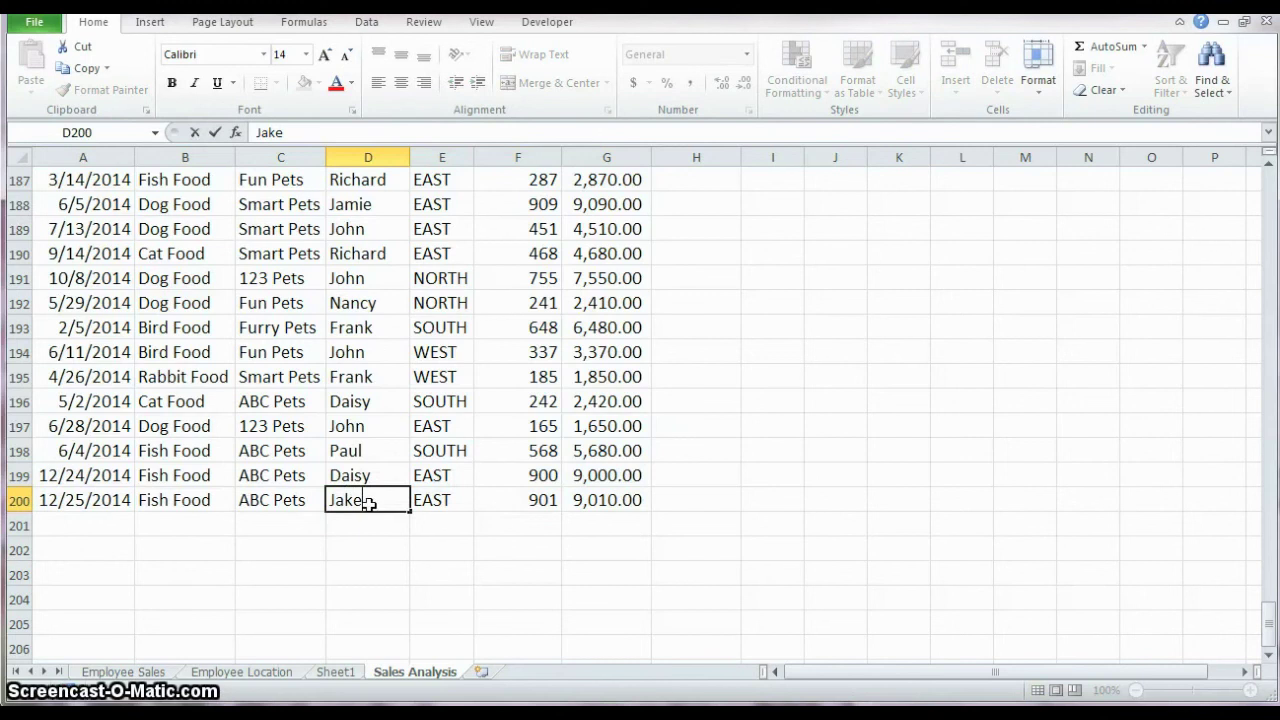
key("Return")
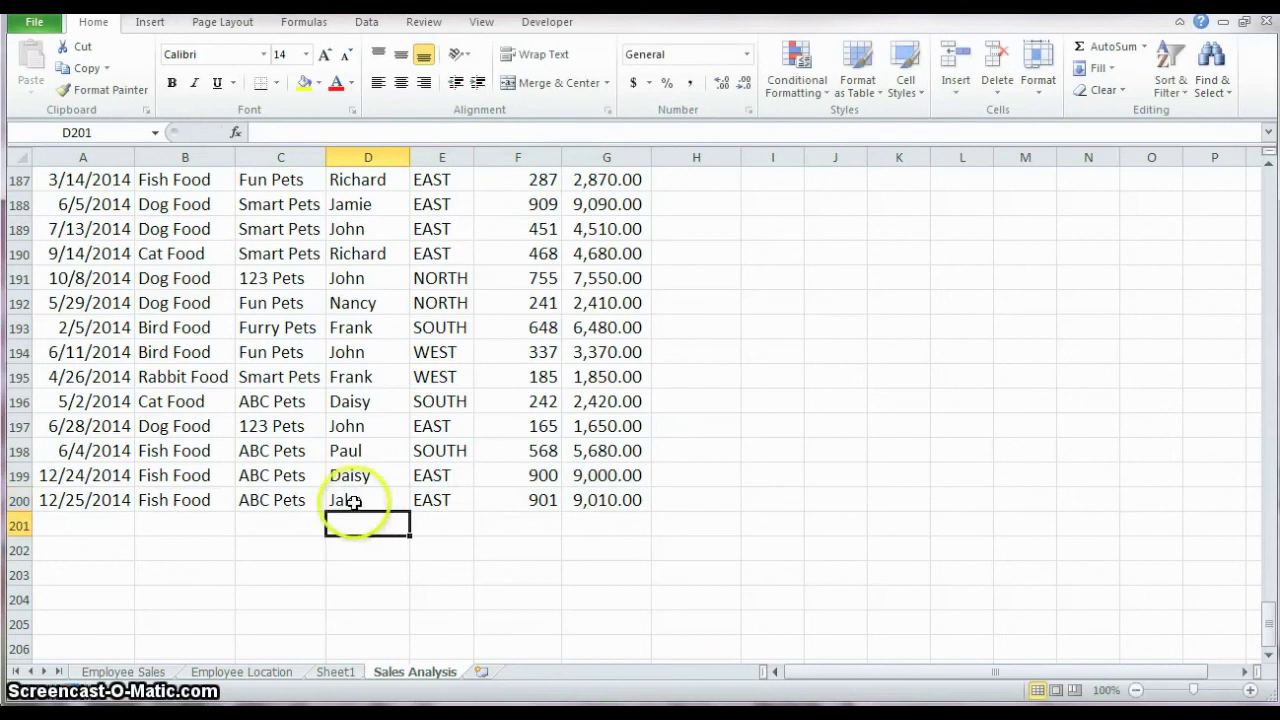
Return to Sheet1 and refresh the pivot table to try to include the added record
left_click(340, 667)
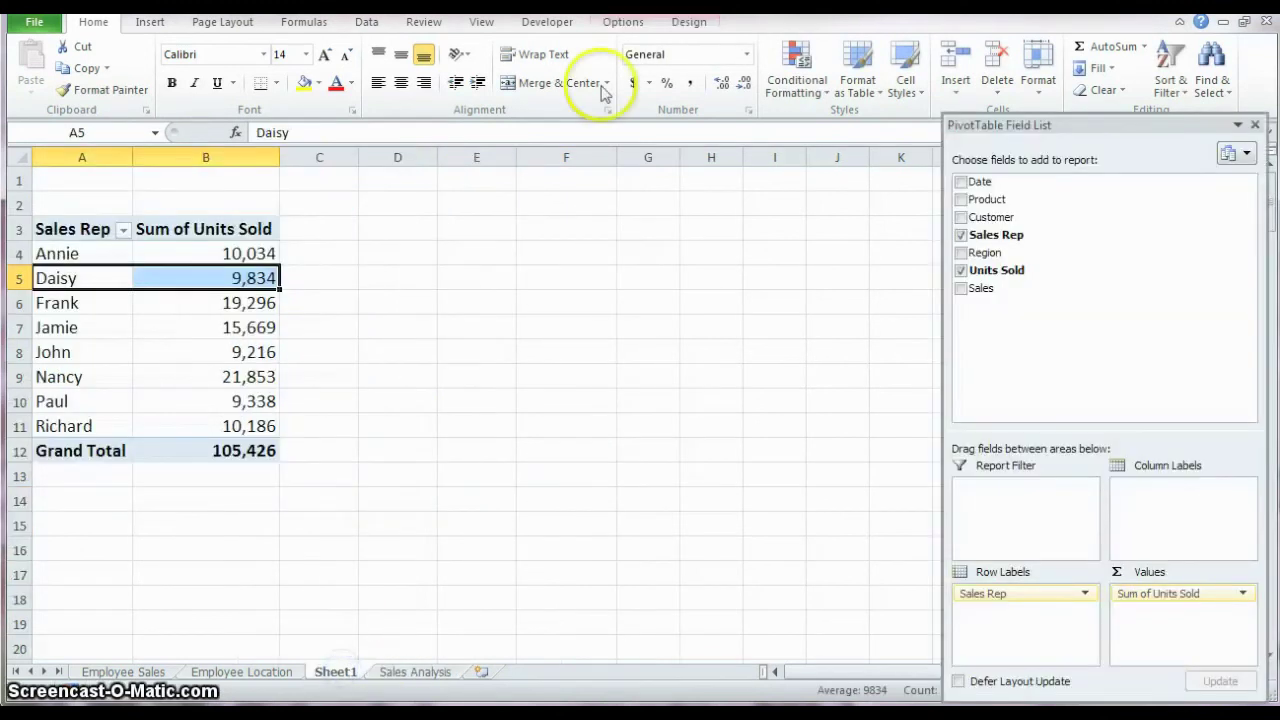
left_click(622, 21)
left_click(505, 57)
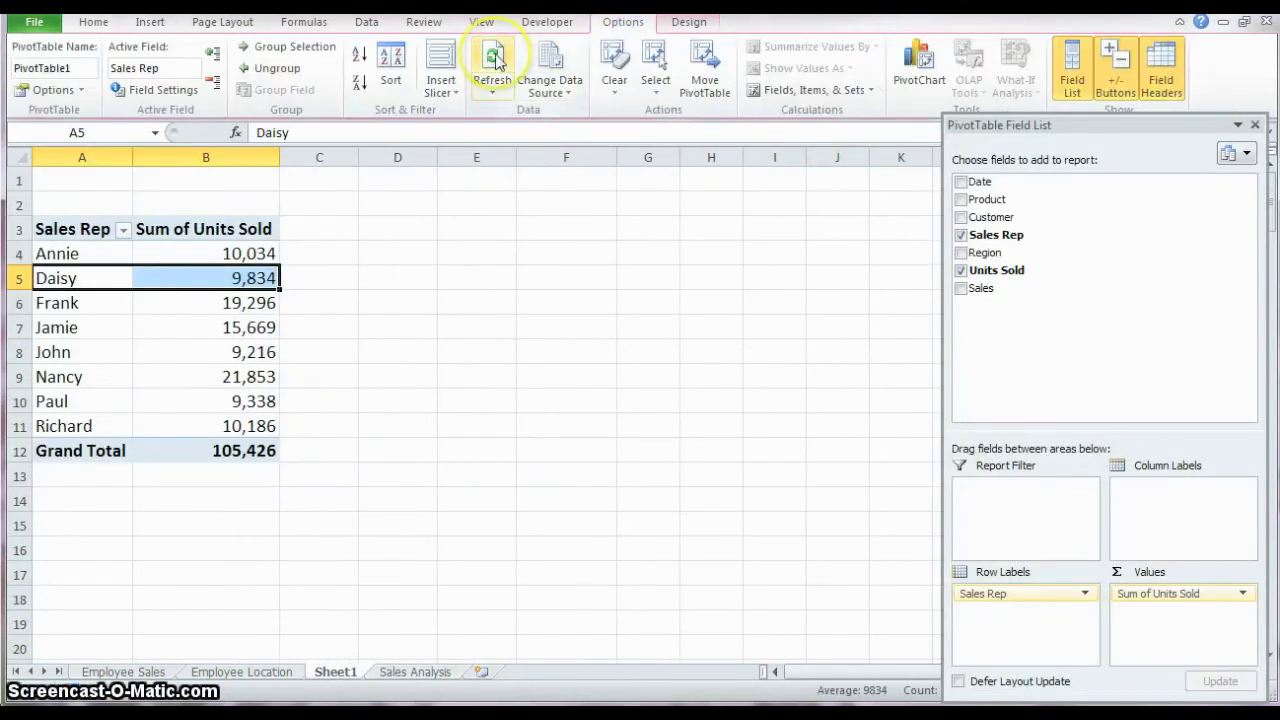
left_click(498, 60)
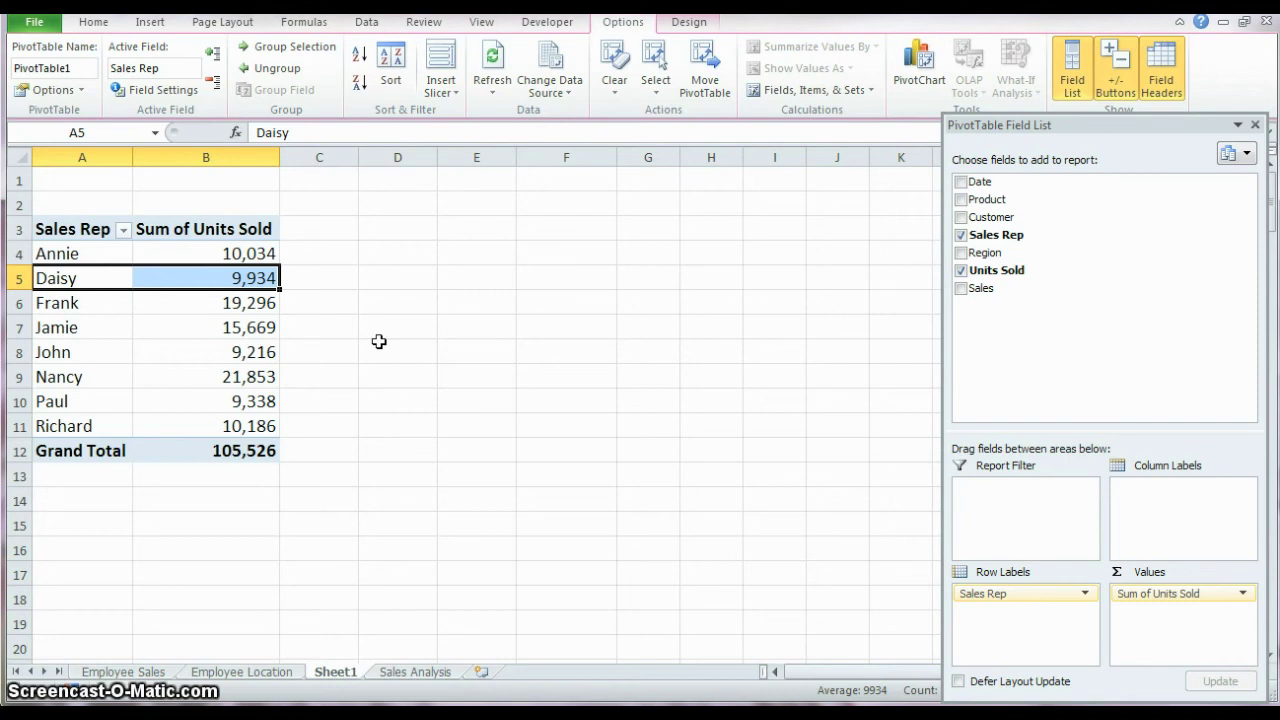
Change the pivot table's data source to 'Sales Analysis'!$A$2:$G$200 and select the new sales rep's row in the report
left_click(547, 96)
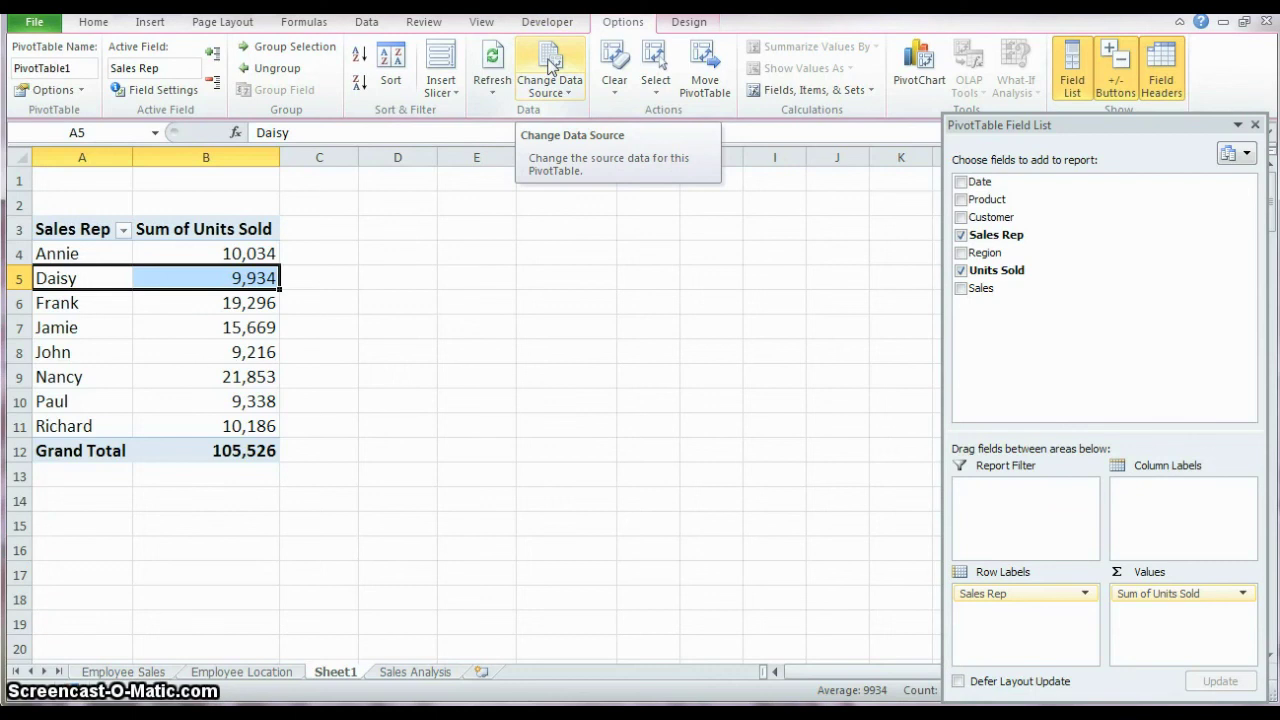
left_click(549, 64)
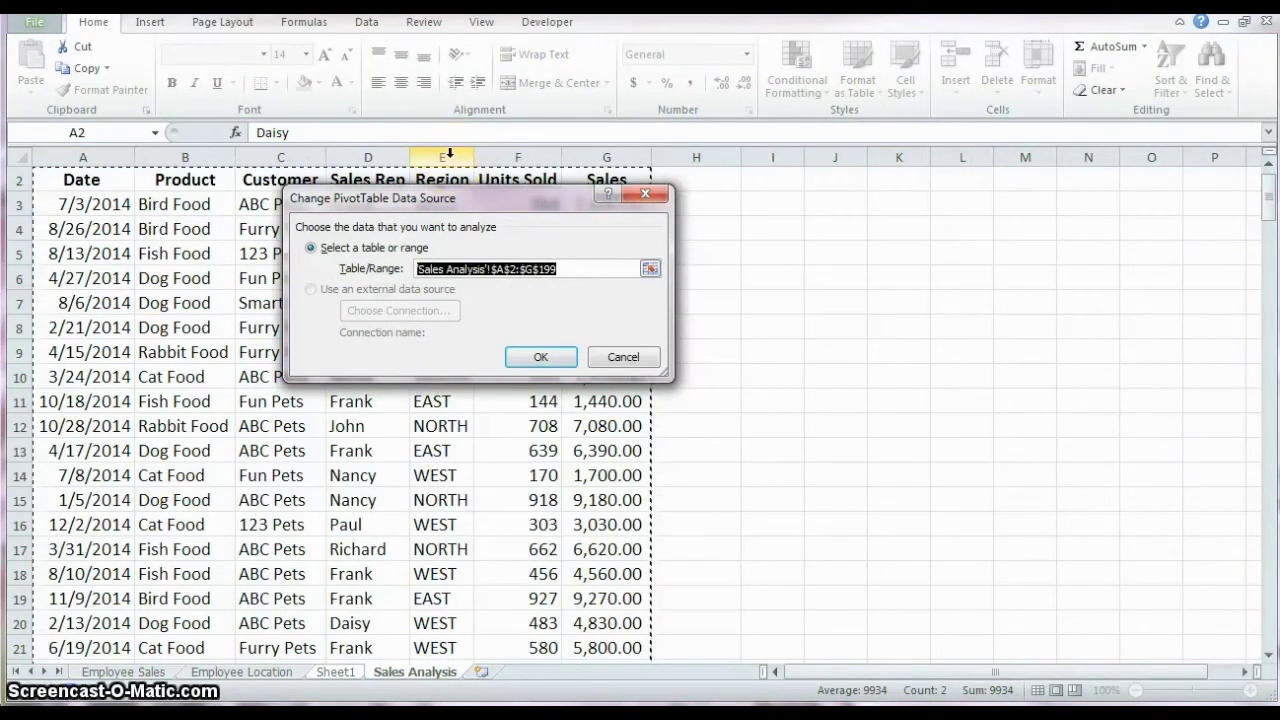
left_click(105, 181)
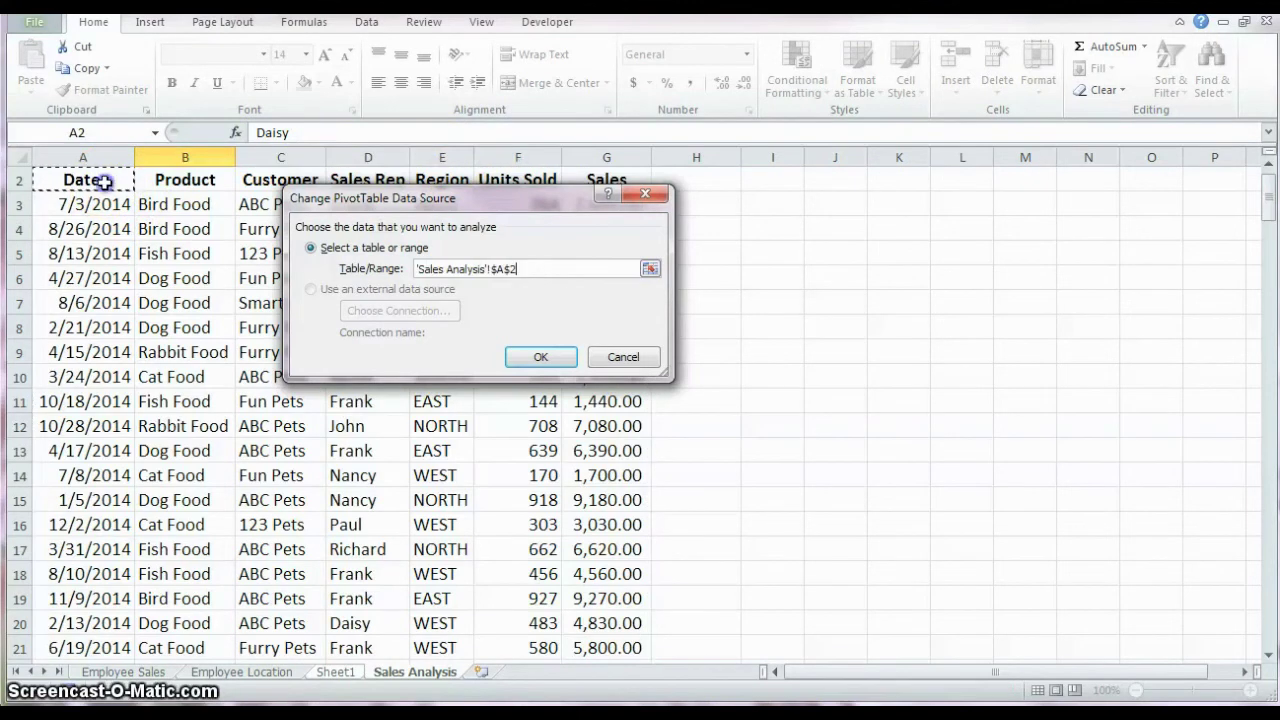
key("ctrl+shift+Right")
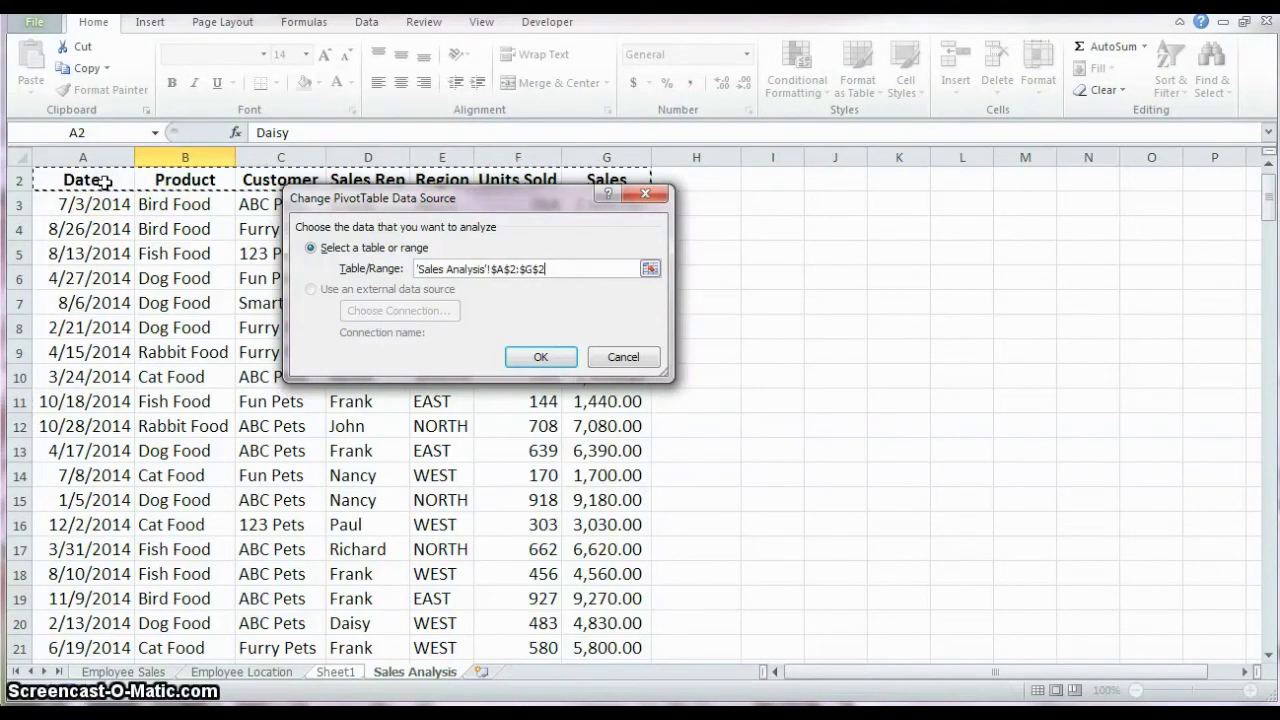
key("ctrl+shift+Down")
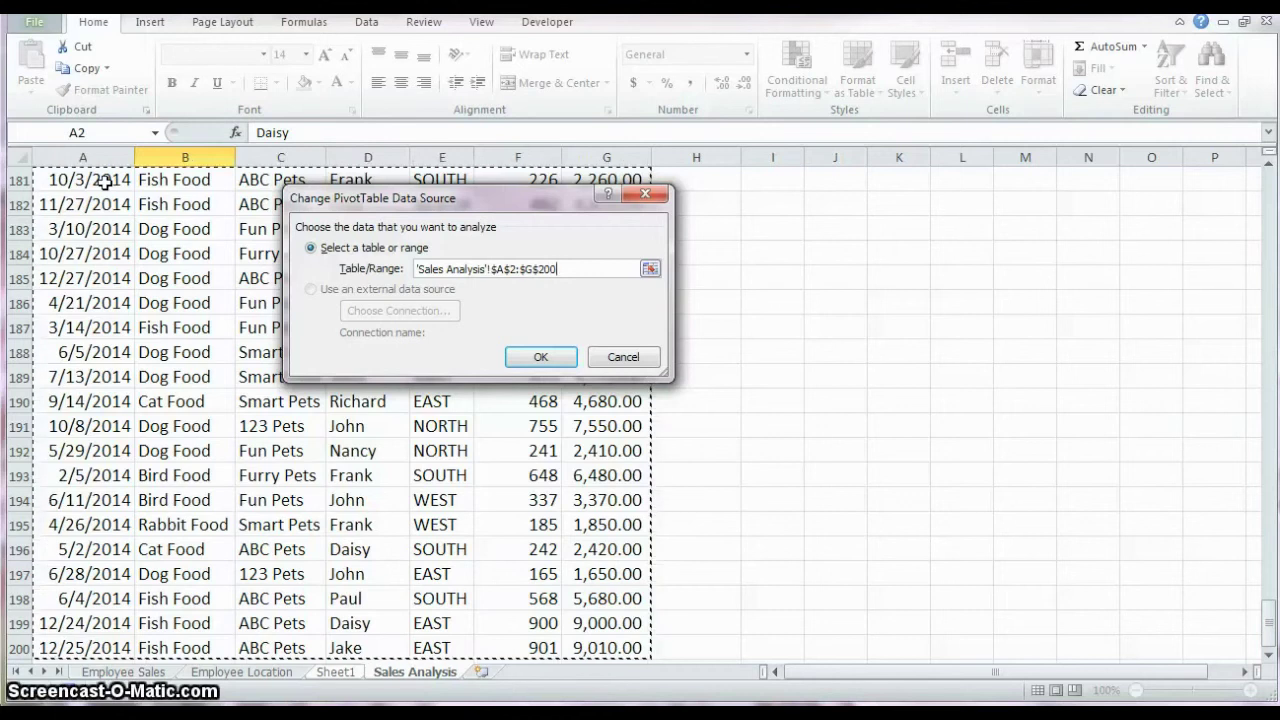
key("Return")
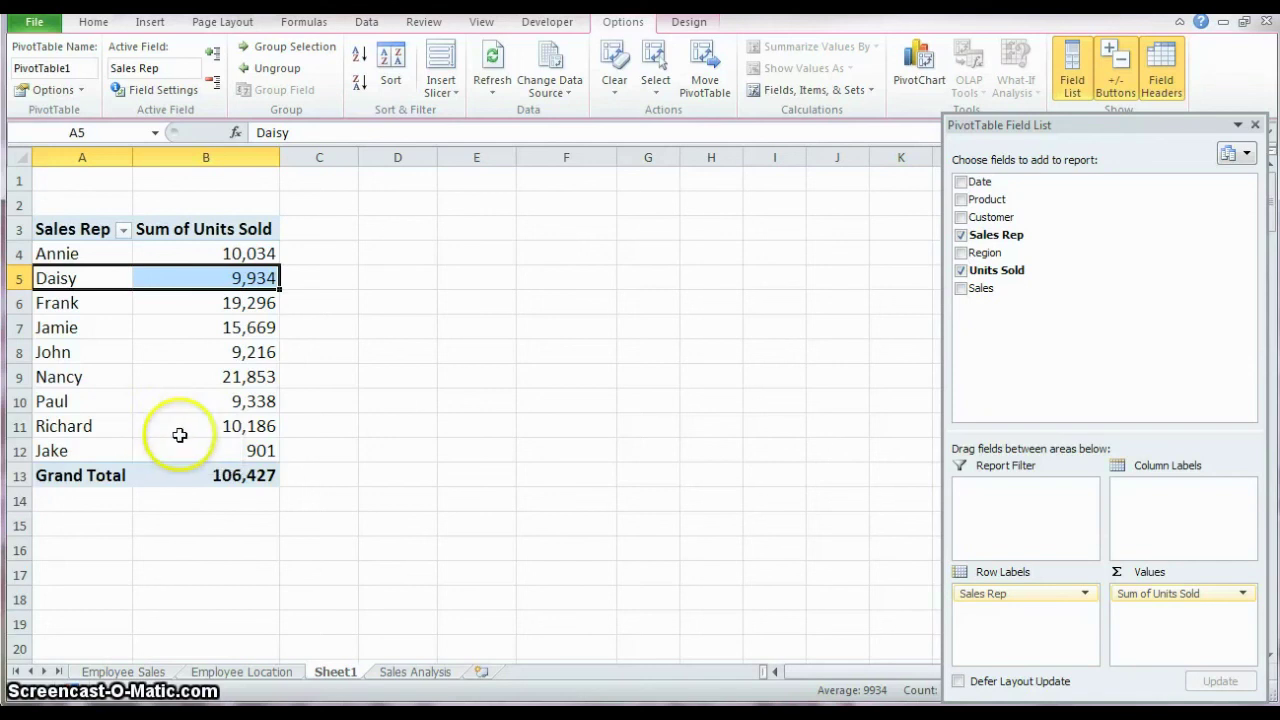
left_click_drag(82, 450, 189, 449)
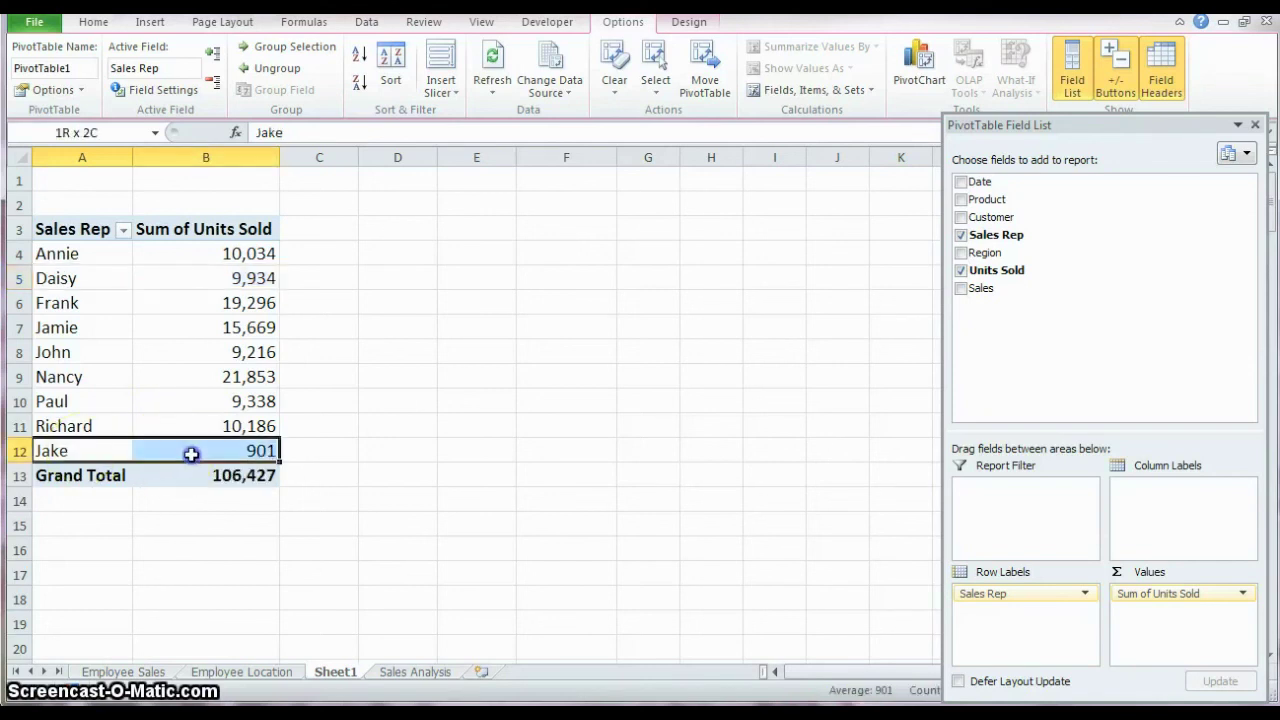